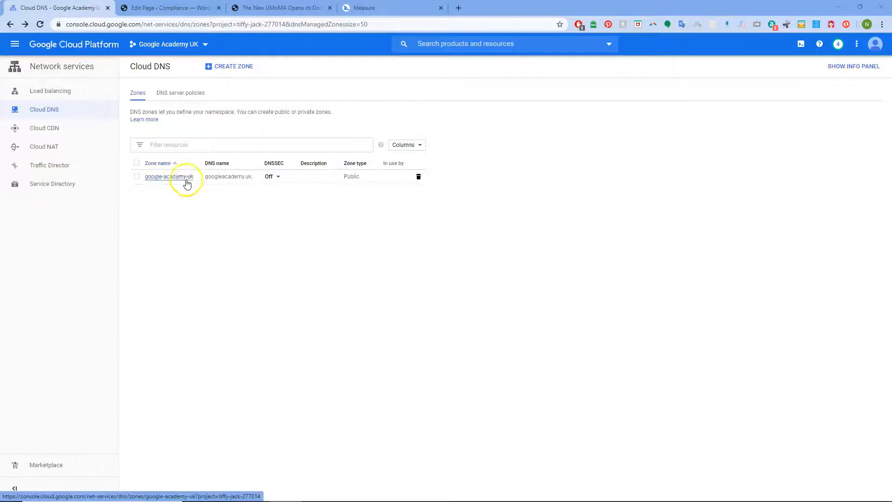
click(245, 66)
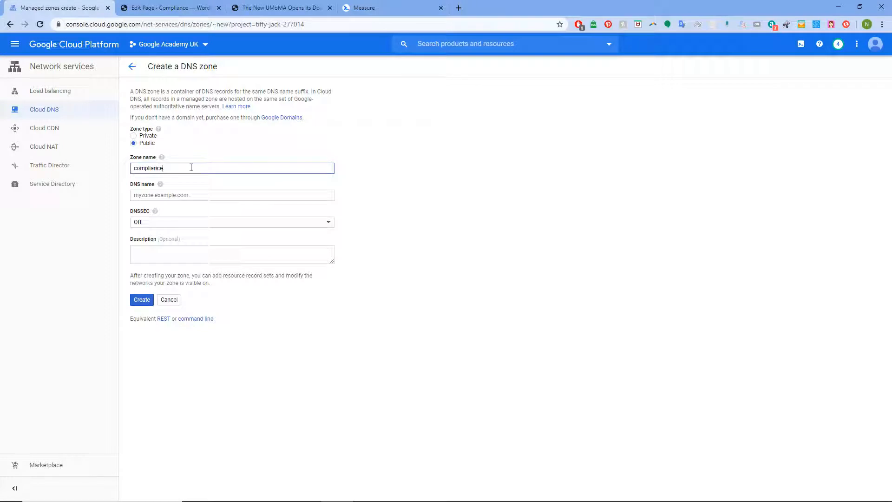
text(compliance)
key(Tab)
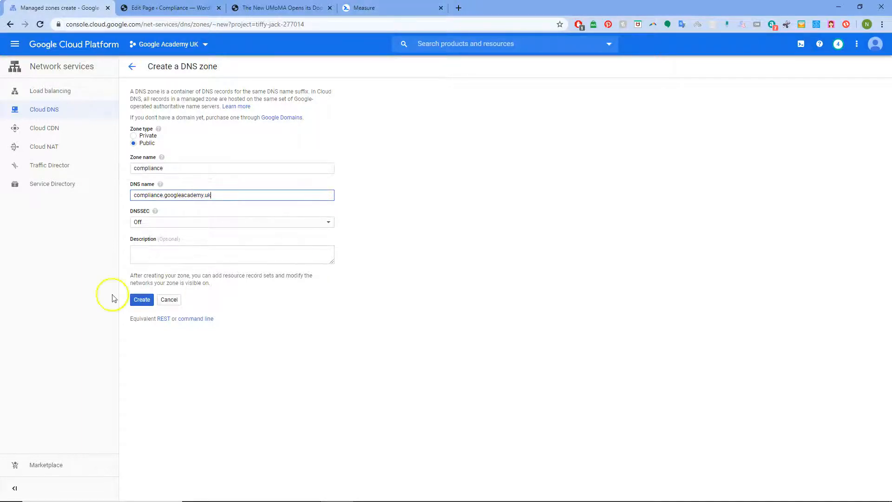
click(170, 255)
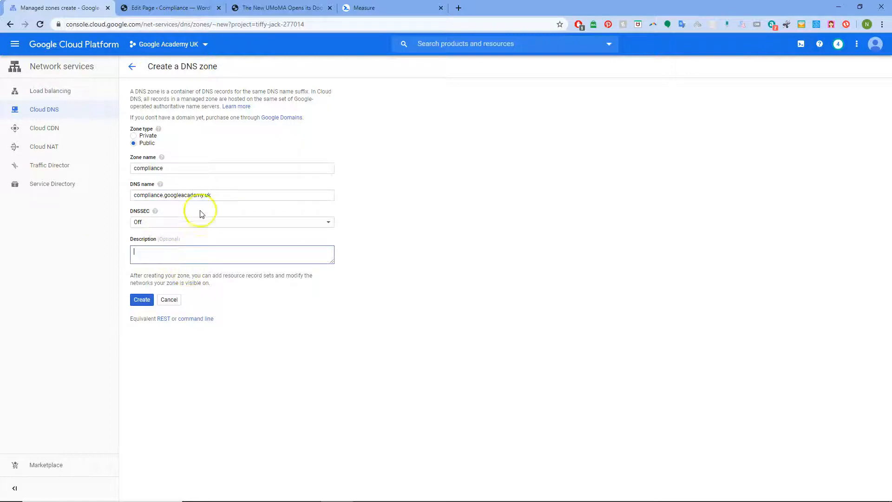
click(172, 300)
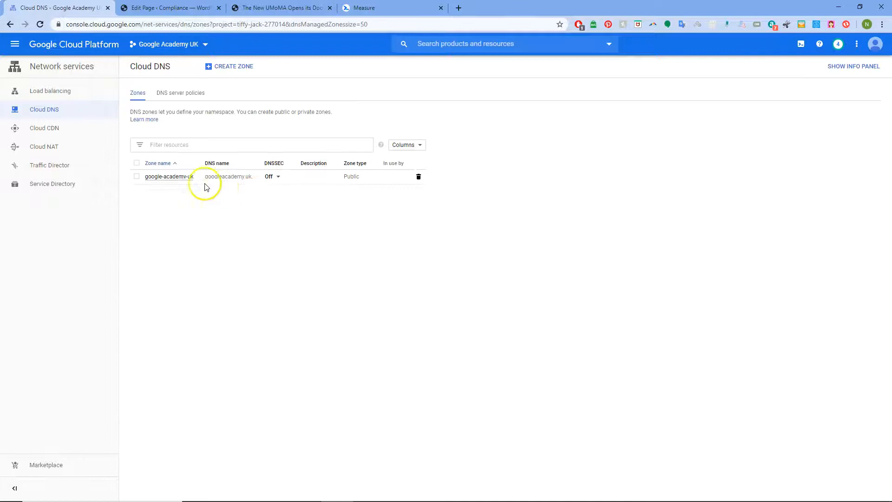
- Open the google-academy-uk zone and start a new record set, checking the subdomain in the WordPress page editor
click(172, 177)
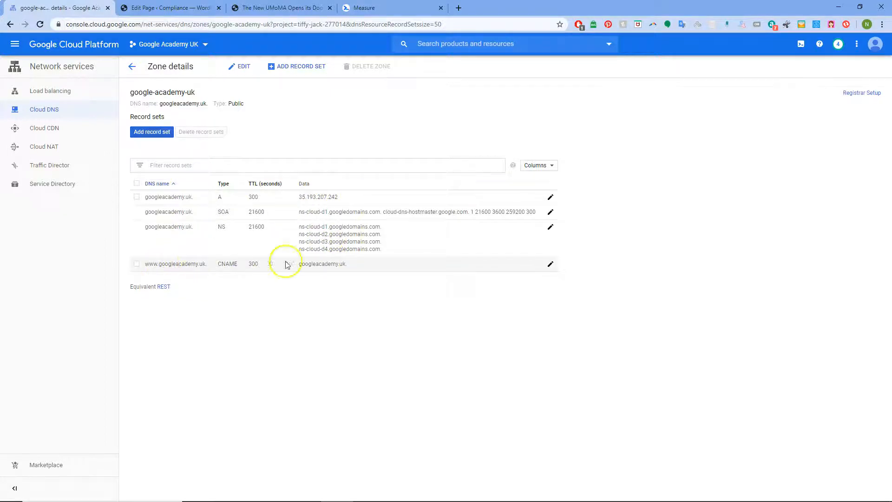
click(158, 132)
click(160, 91)
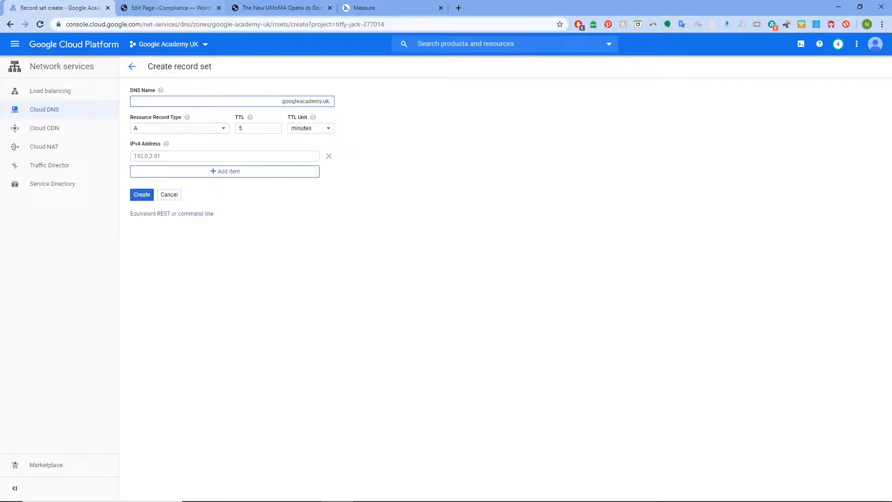
click(167, 8)
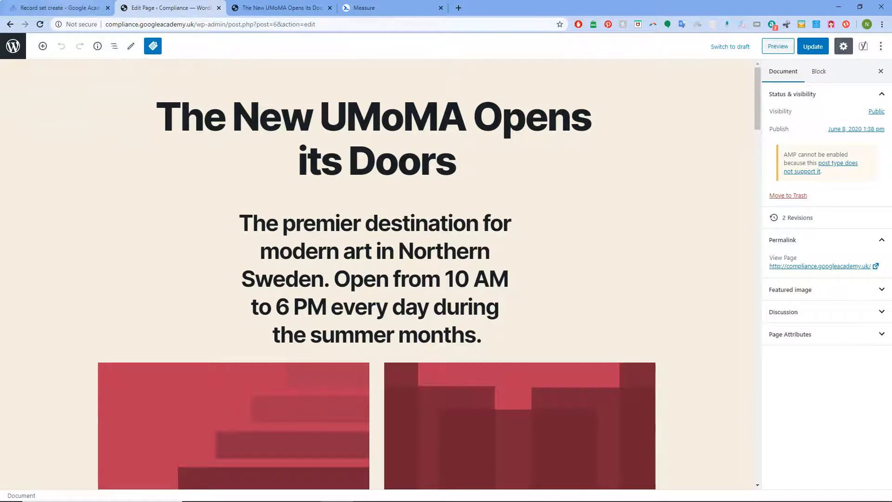
click(60, 8)
- Open the Compute Engine VM instances in a duplicate of the console page and copy compliance-vm's external IP
right_click(65, 7)
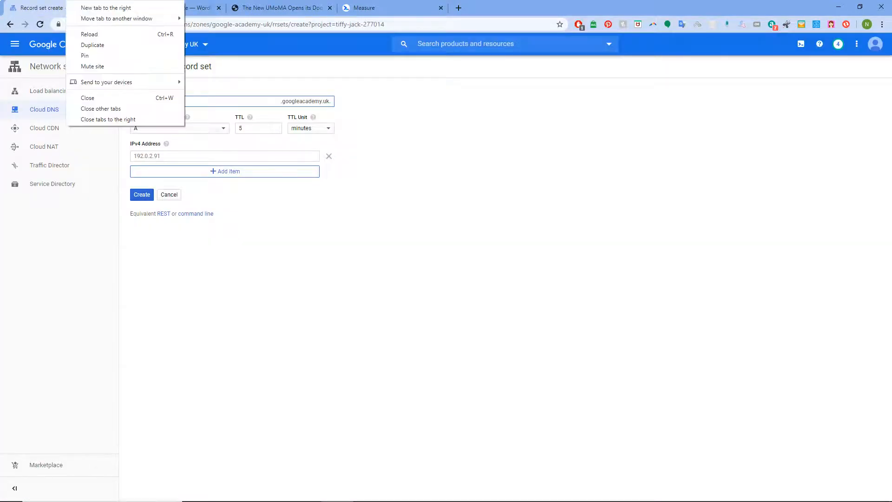
click(91, 44)
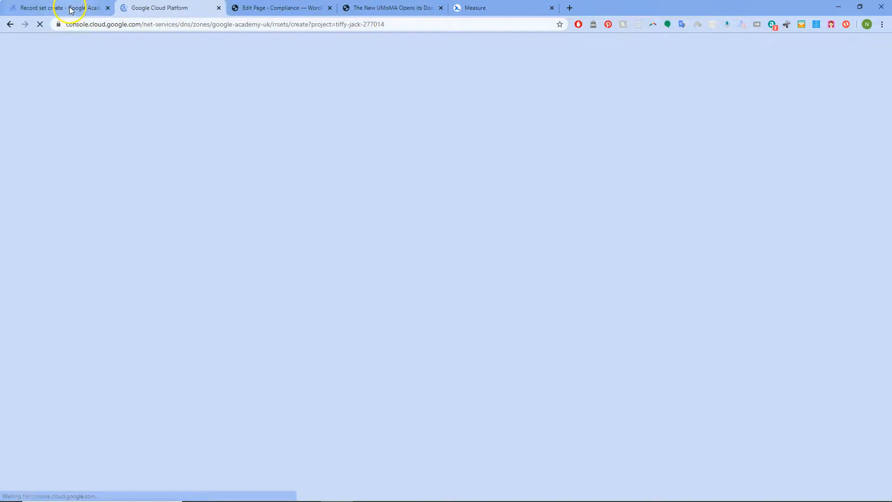
click(69, 8)
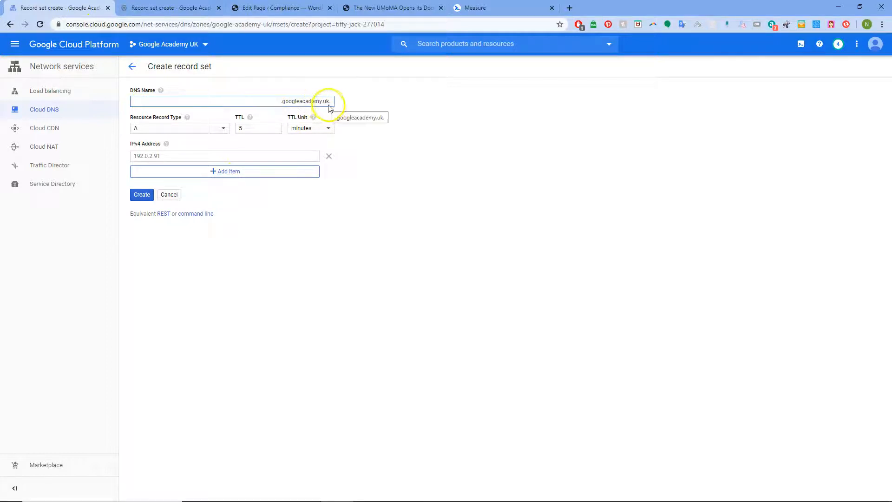
click(163, 8)
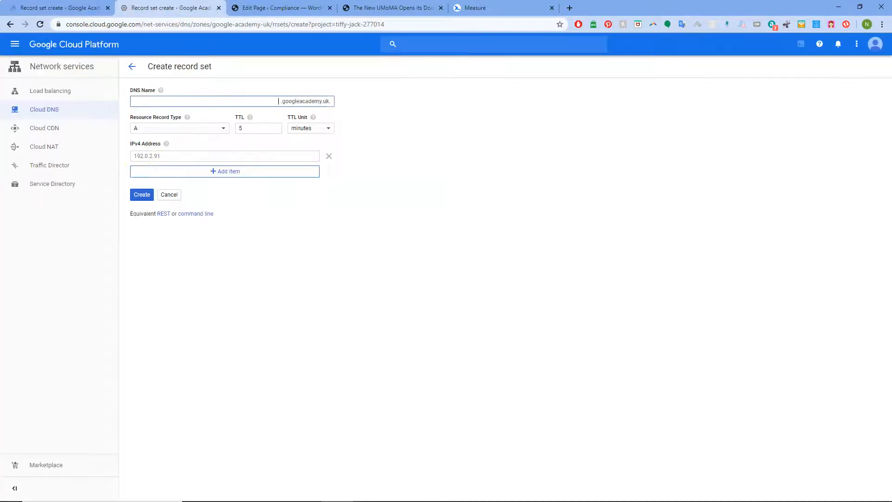
click(16, 44)
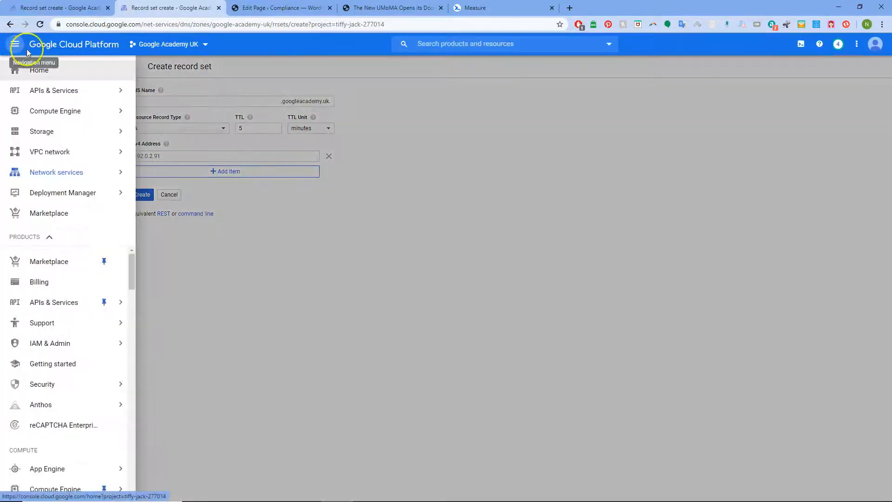
mouse_move(72, 111)
click(154, 116)
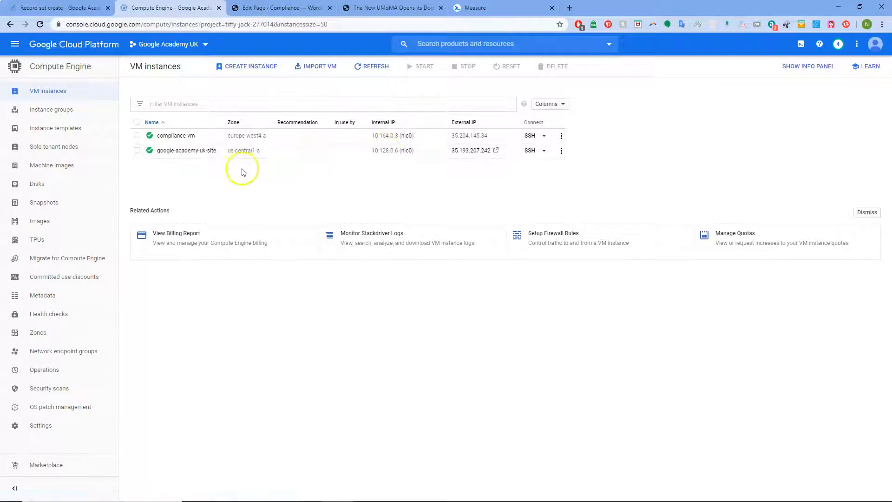
click(494, 137)
- Enter 35.204.145.34 as the A record's IPv4 address and try to create the record set with an empty DNS name
click(38, 7)
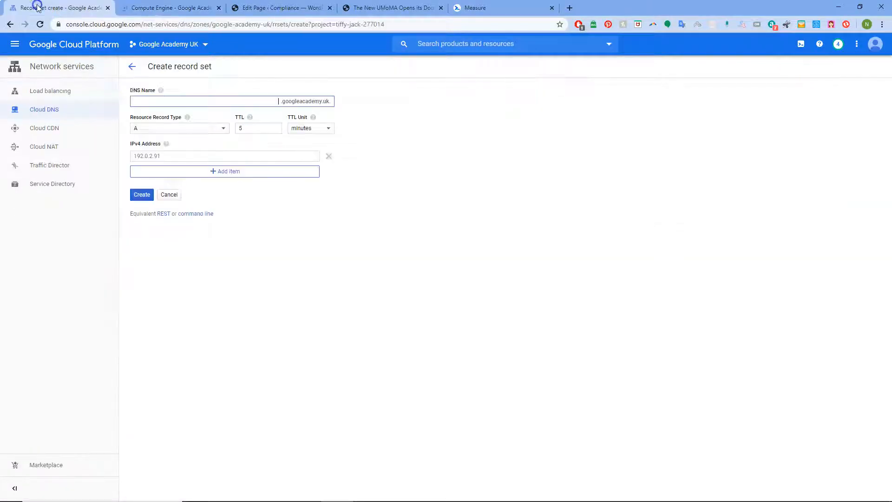
click(180, 156)
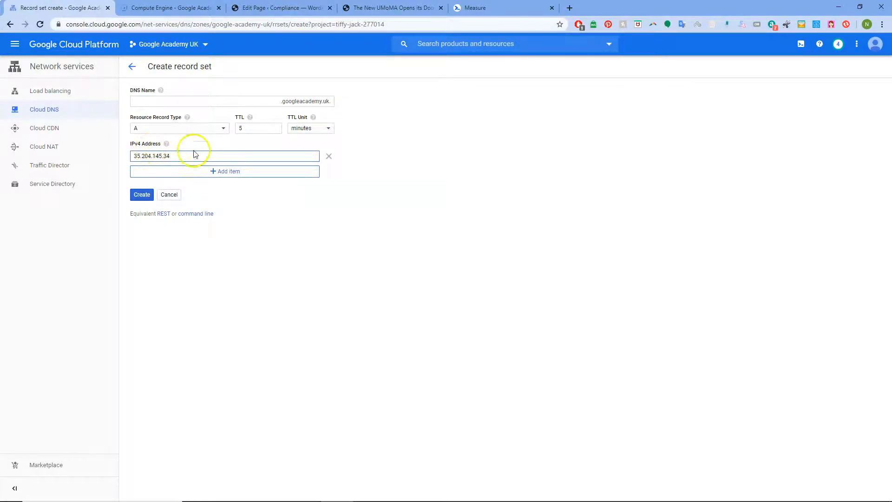
click(281, 7)
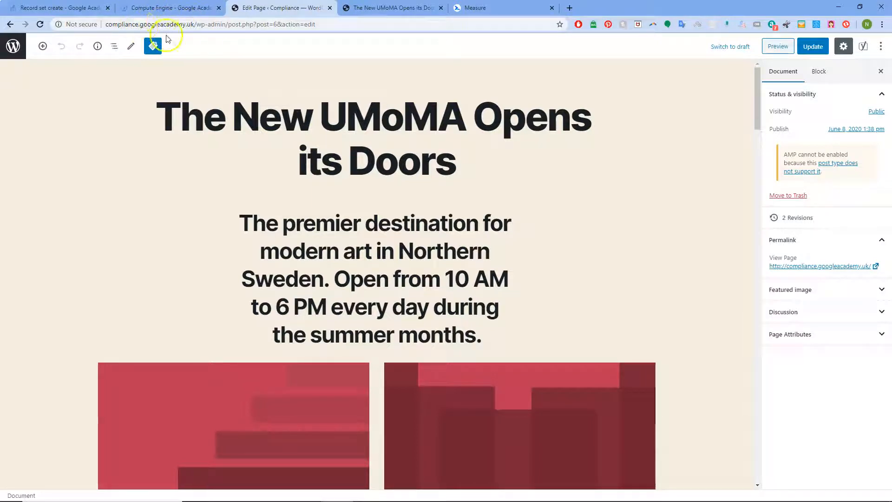
click(59, 6)
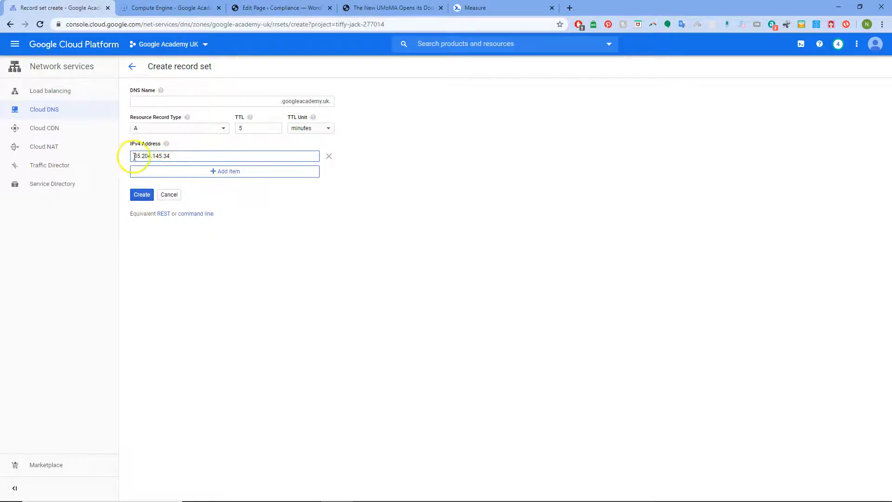
click(144, 194)
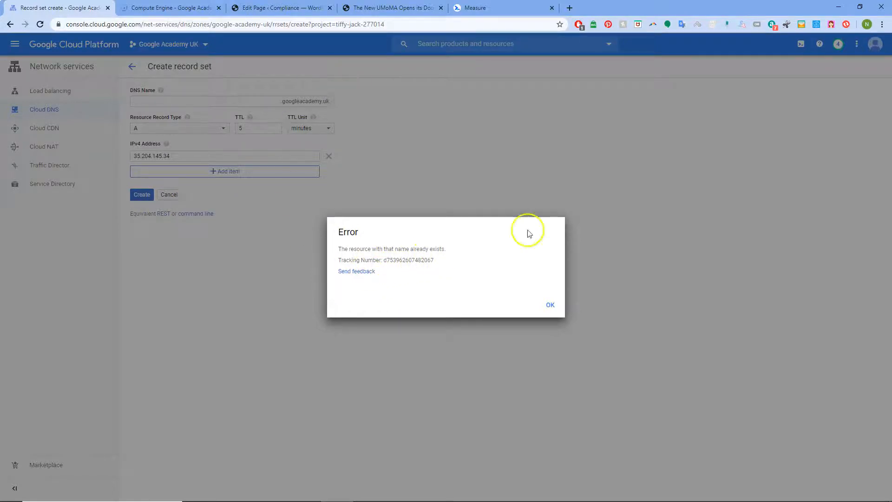
click(548, 306)
- Set the DNS name to compliance, copy that name, and create the A record set
click(278, 101)
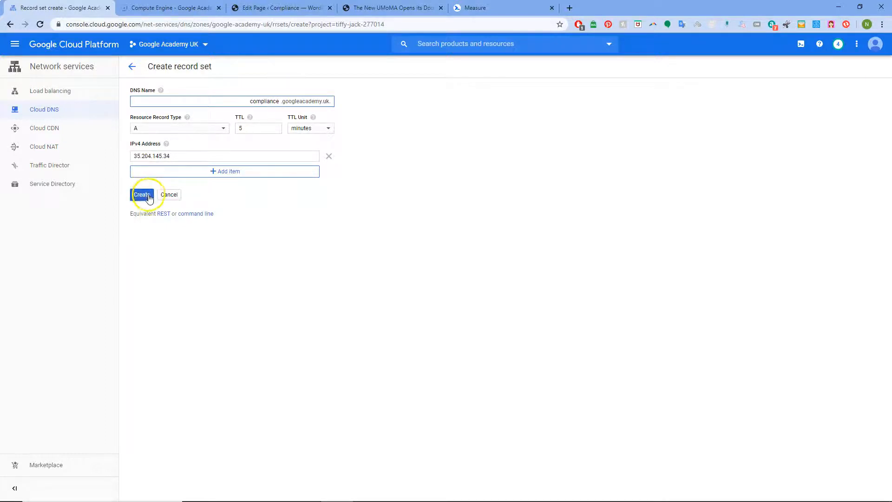
right_click(259, 99)
click(288, 135)
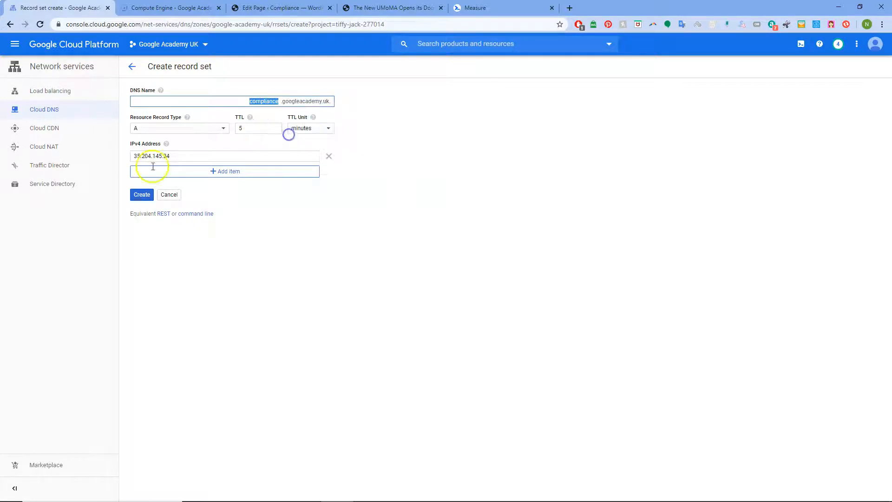
click(141, 195)
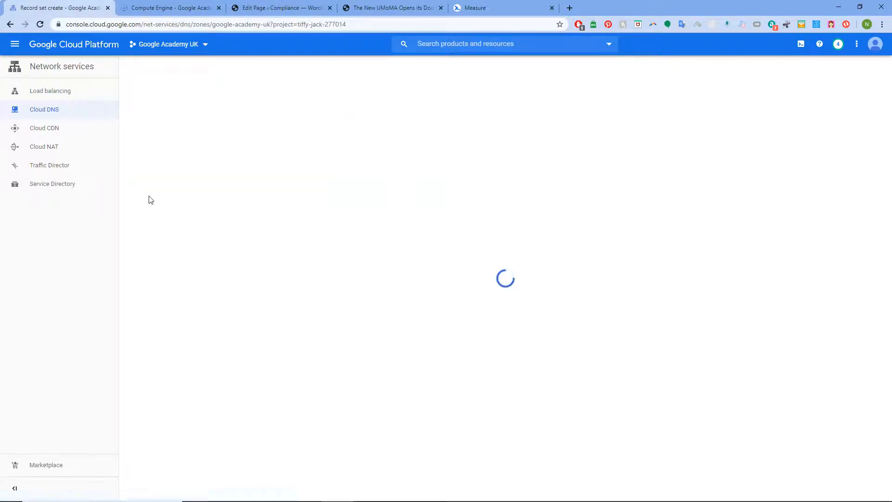
click(152, 132)
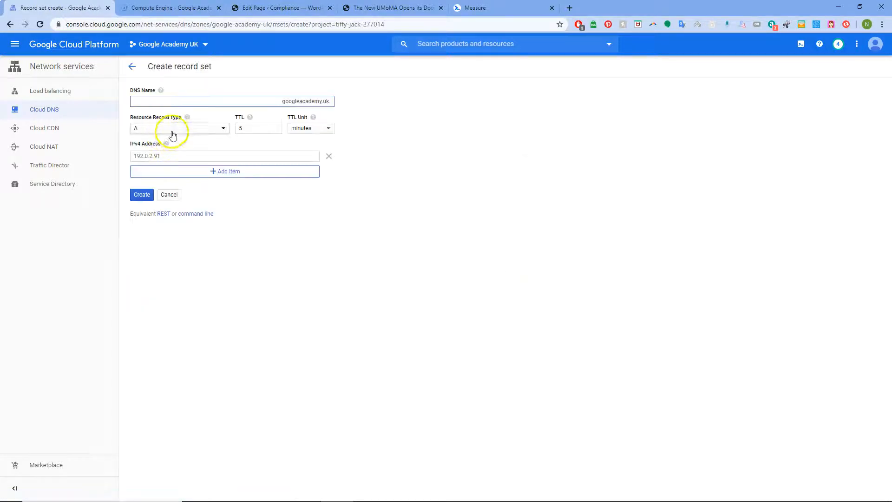
click(172, 132)
click(160, 163)
click(249, 102)
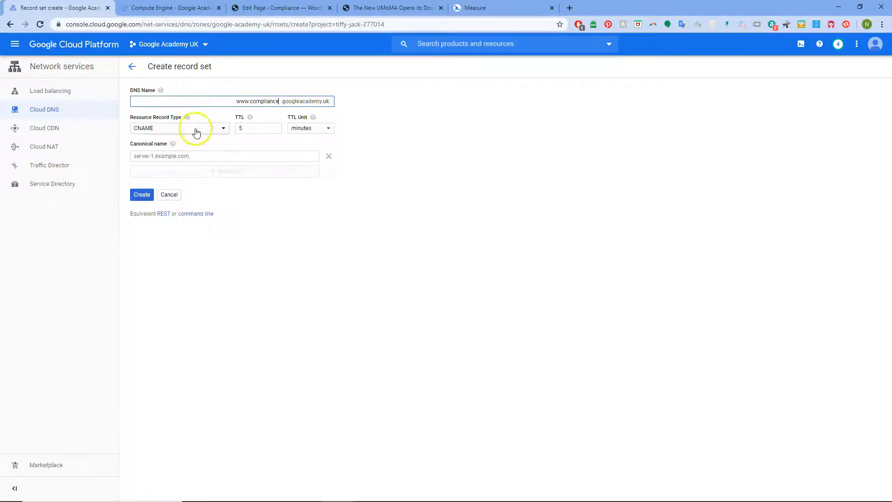
click(195, 156)
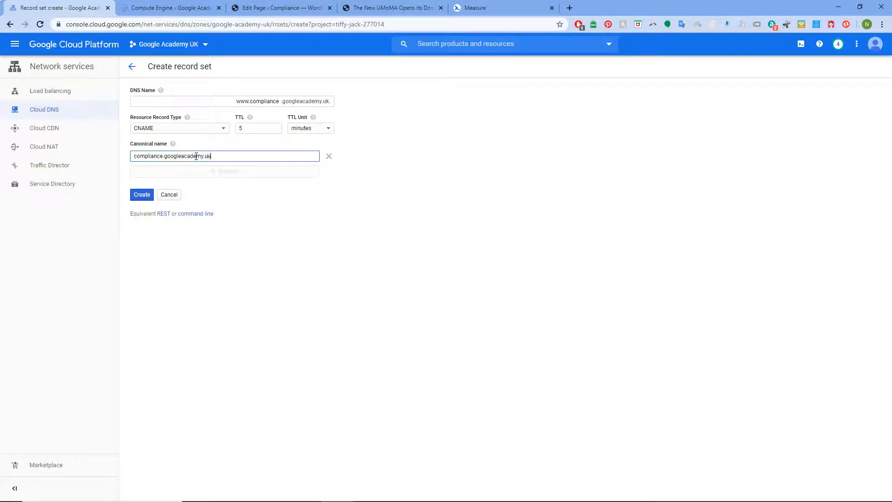
click(144, 196)
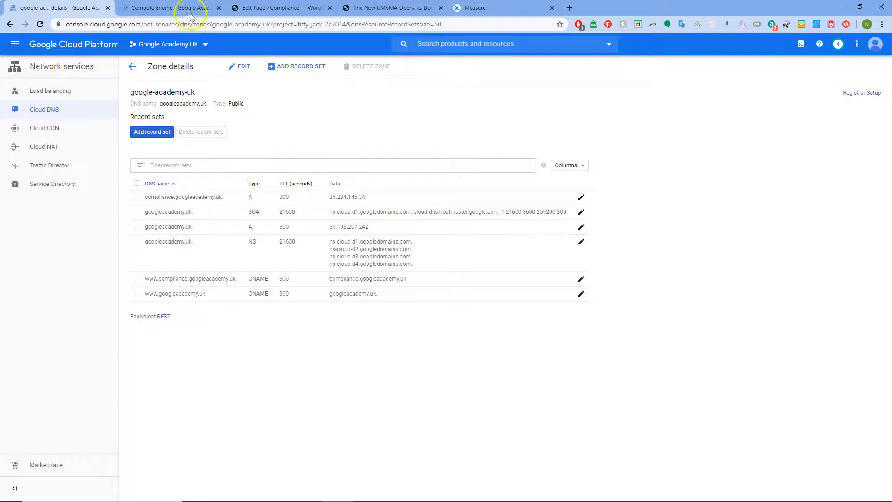
- Test the subdomain by loading compliance.googleacademy.uk without the WordPress admin path
click(271, 8)
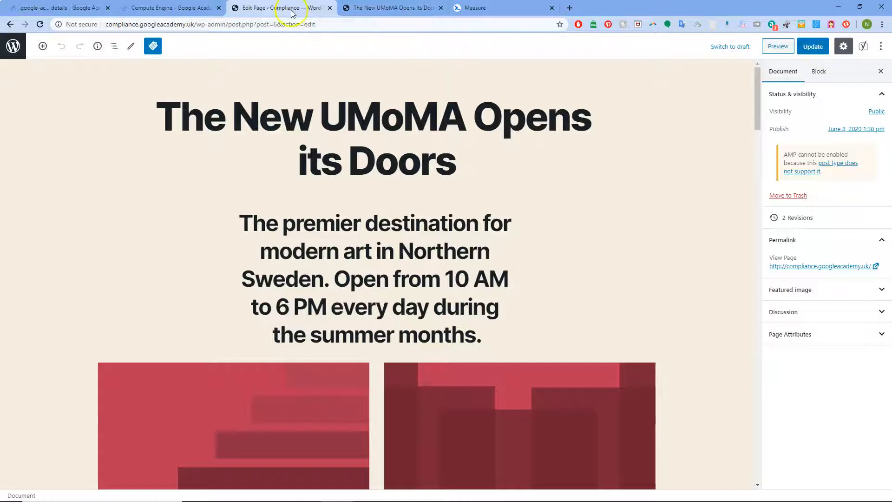
drag(344, 26, 202, 26)
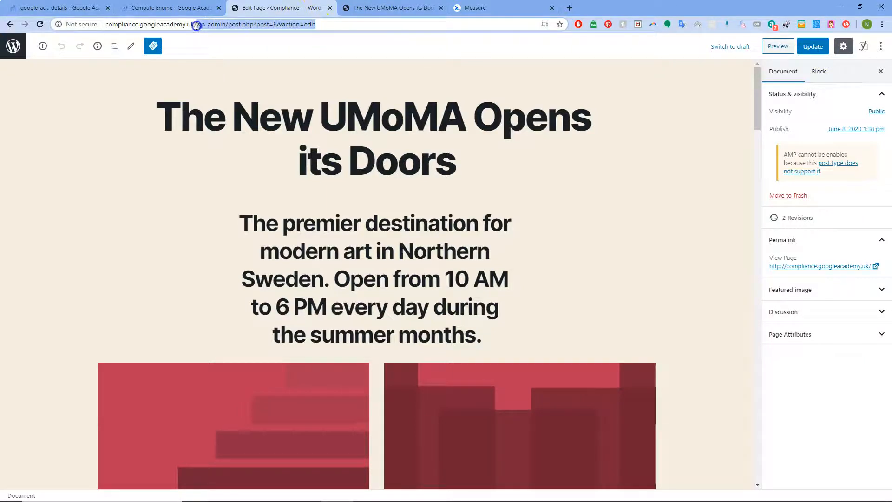
key(BackSpace)
key(Return)
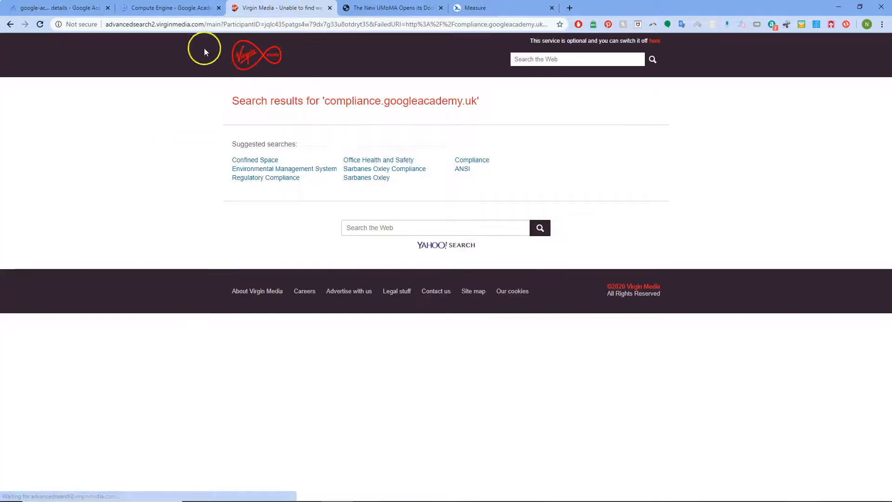
- Review the zone's record sets and VM instances, and open the compliance WordPress deployment's details in Deployment Manager
click(59, 7)
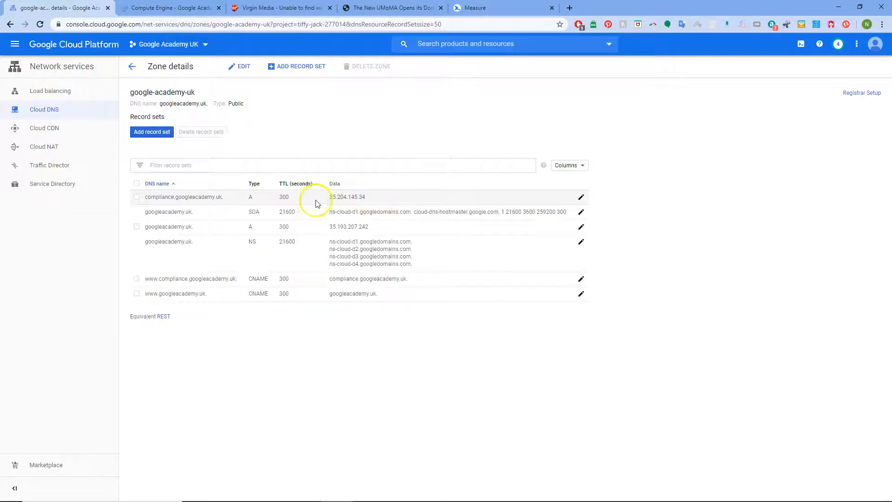
key(ctrl+Tab)
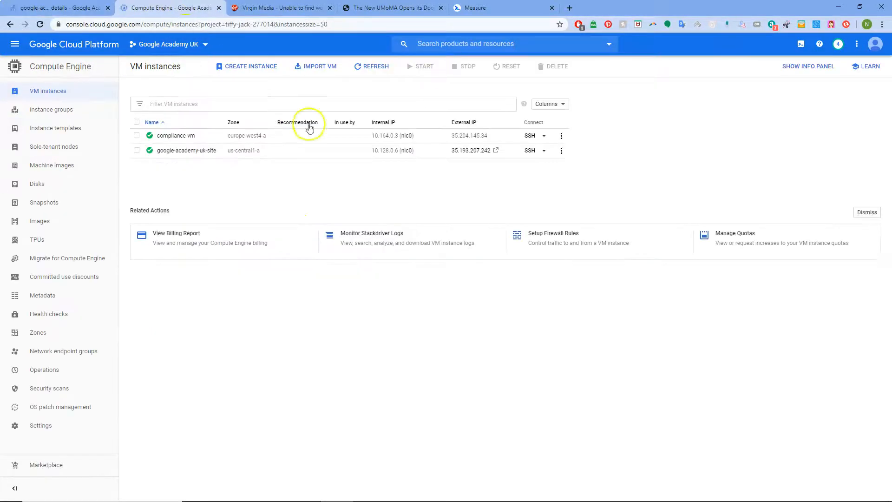
click(14, 44)
mouse_move(80, 199)
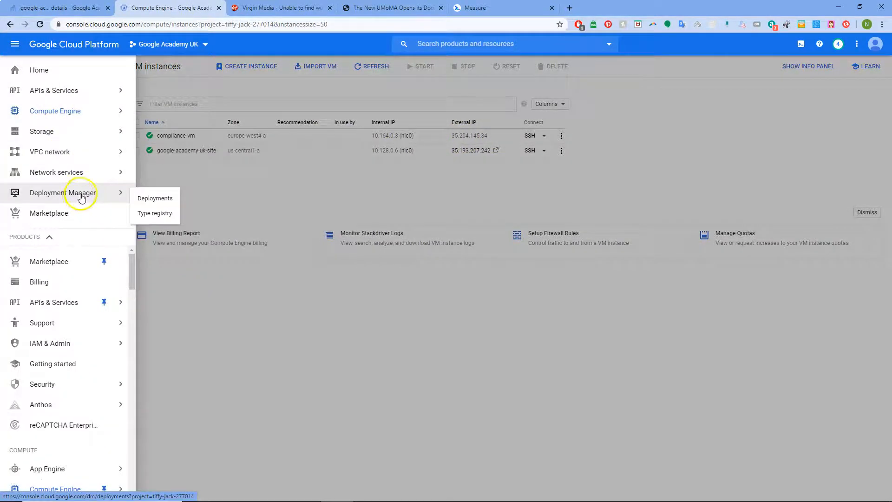
click(165, 197)
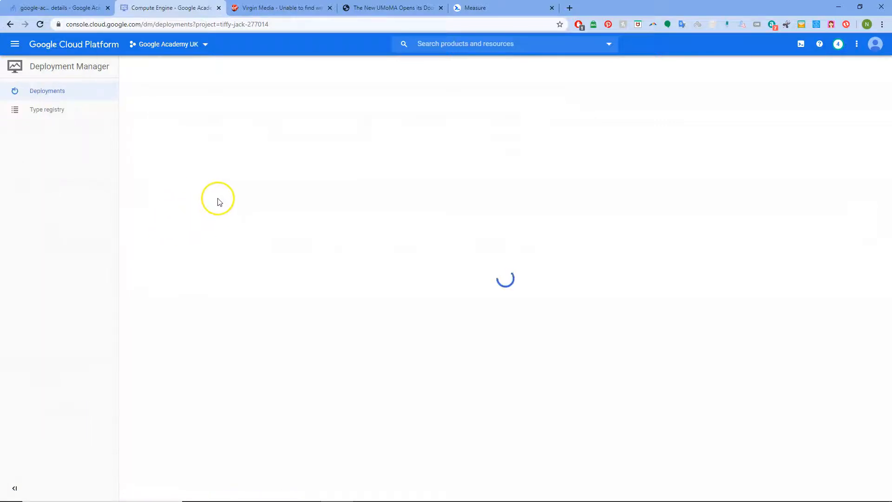
click(185, 130)
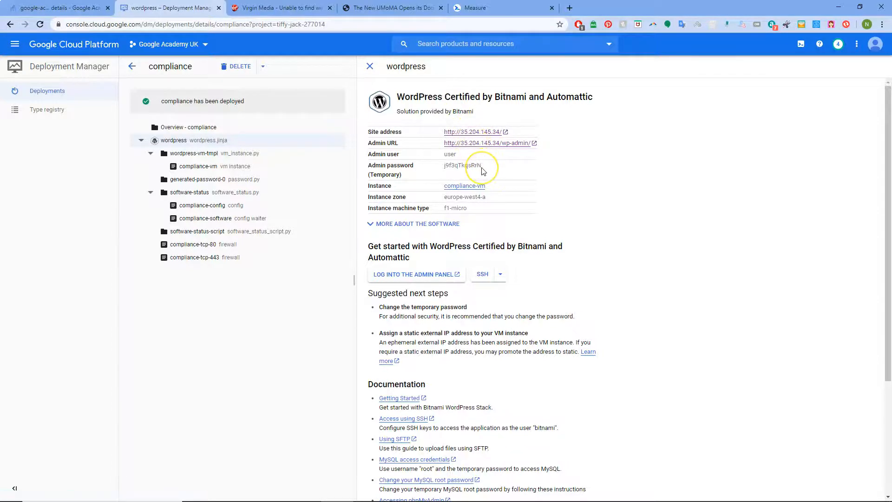
- Close the subdomain test page and open kproxy.com in a new browser tab
key(ctrl+Tab)
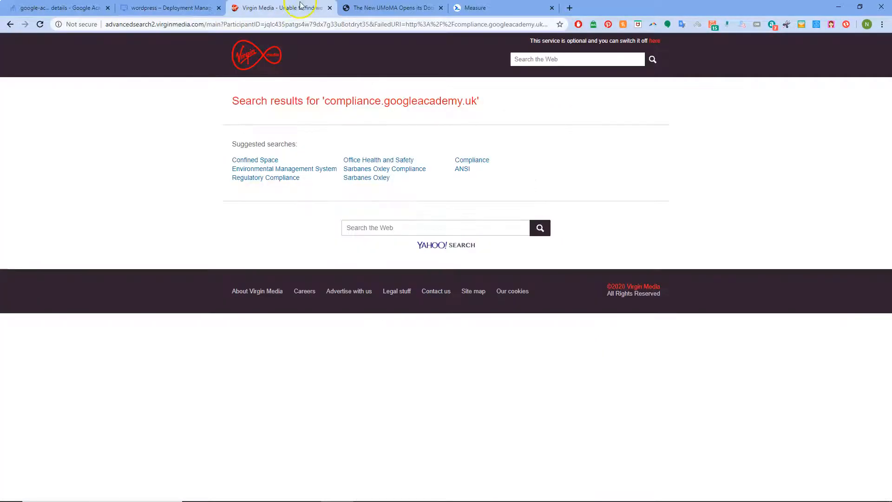
click(330, 7)
click(458, 8)
text(kp)
text(xy)
key(Return)
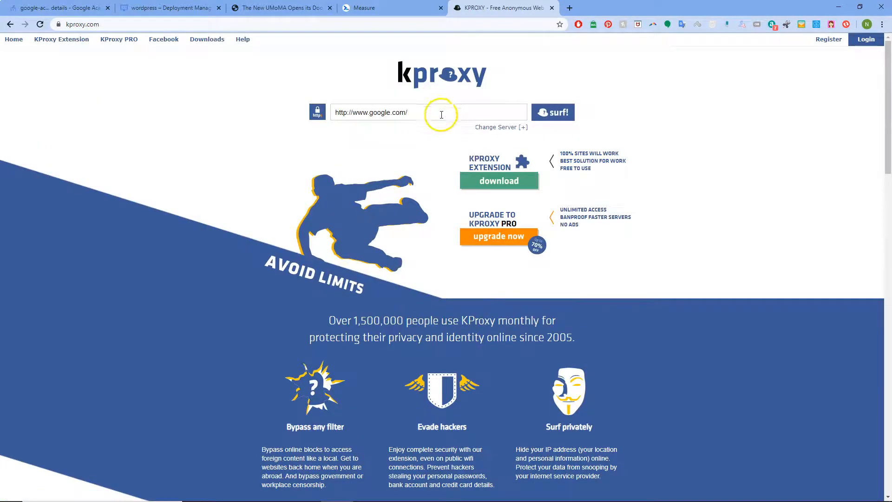
- Load compliance.googleacademy.uk through the KProxy web proxy and look over the page to test the subdomain from another server
click(442, 114)
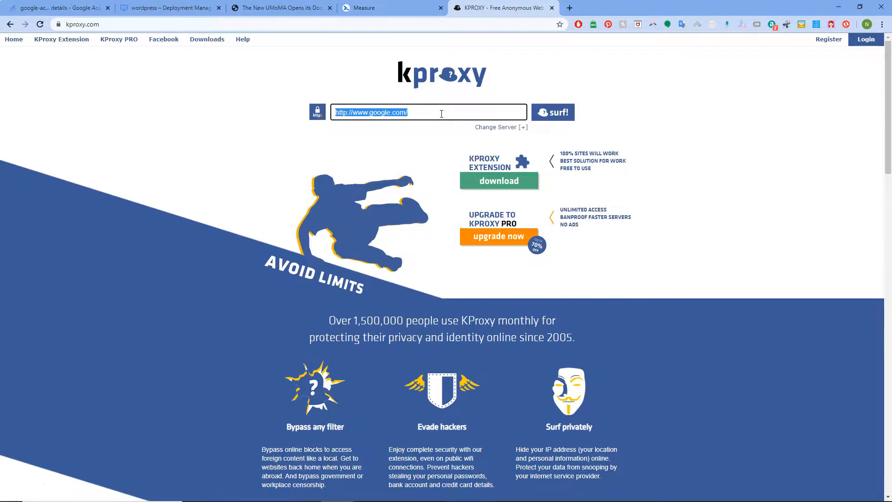
click(297, 7)
right_click(167, 24)
click(198, 88)
click(464, 8)
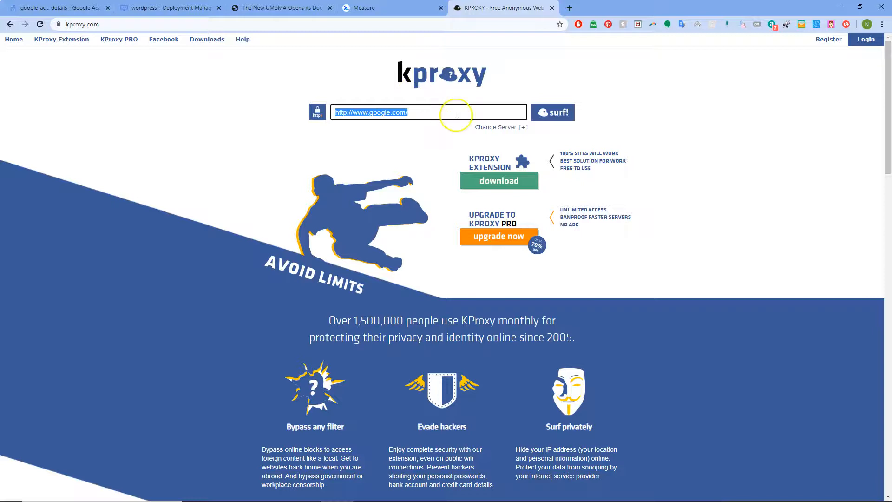
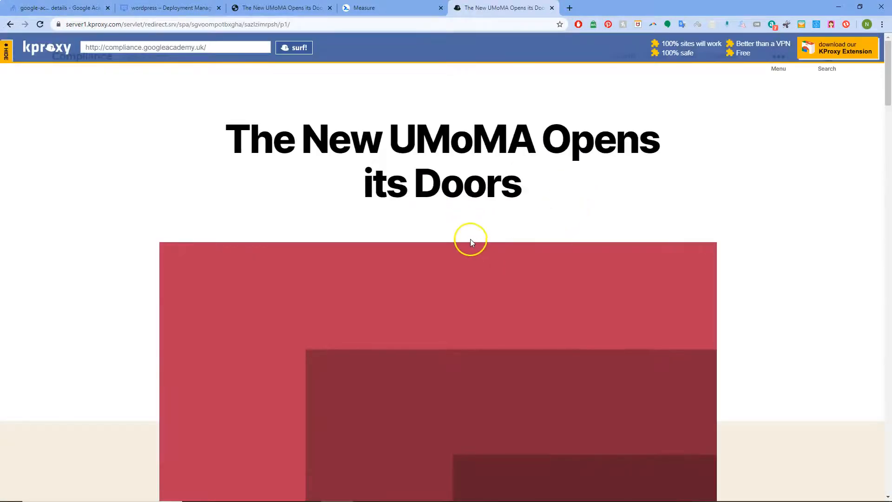
scroll(469, 239, down, 6)
scroll(466, 238, down, 1)
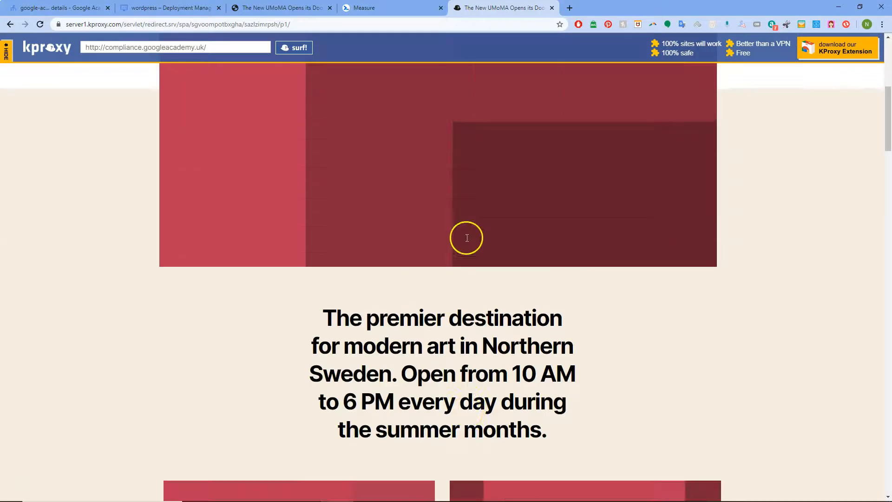
scroll(468, 238, up, 7)
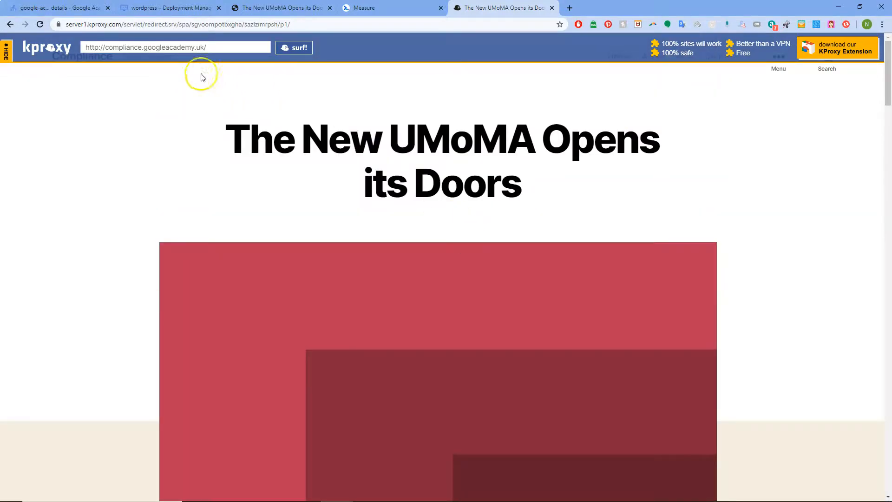
drag(94, 47, 224, 52)
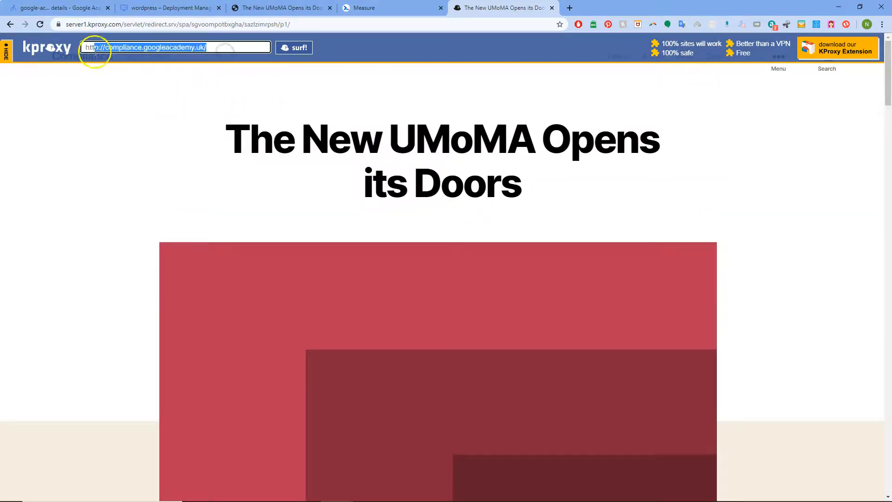
- Review the VPC network's external IP addresses in Google Cloud and compare them with the proxied and direct views of the compliance site
click(74, 7)
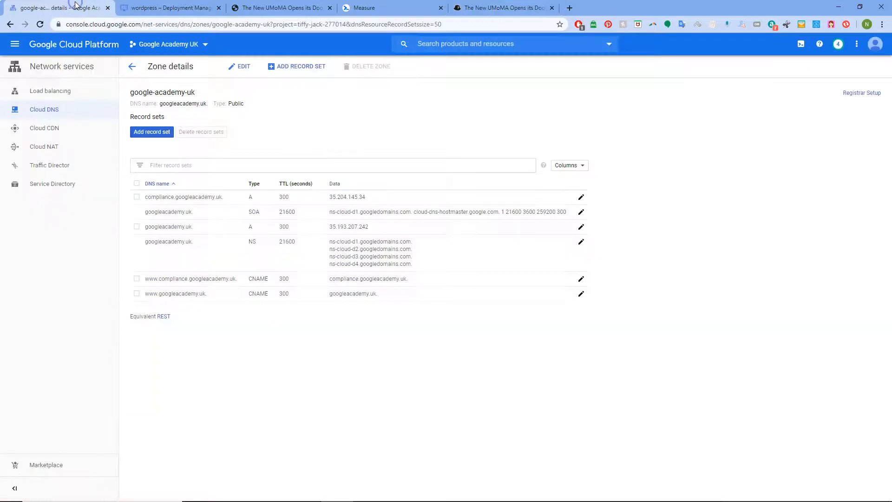
click(14, 44)
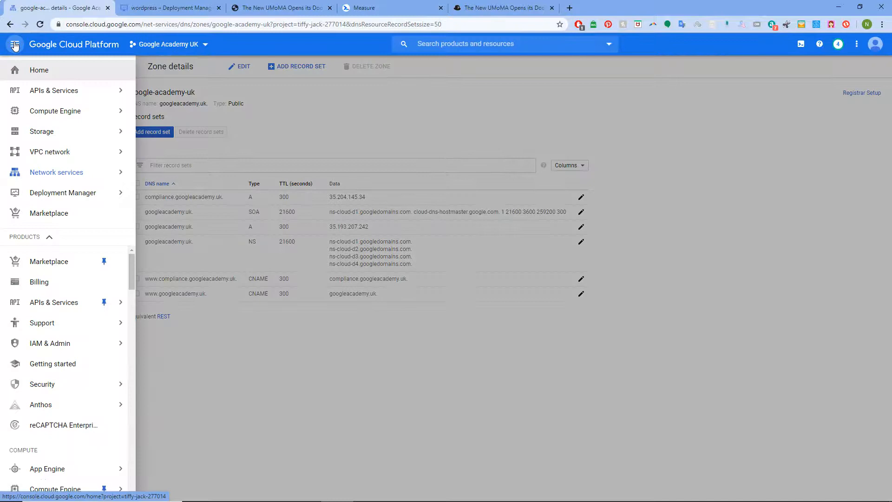
mouse_move(70, 151)
click(175, 172)
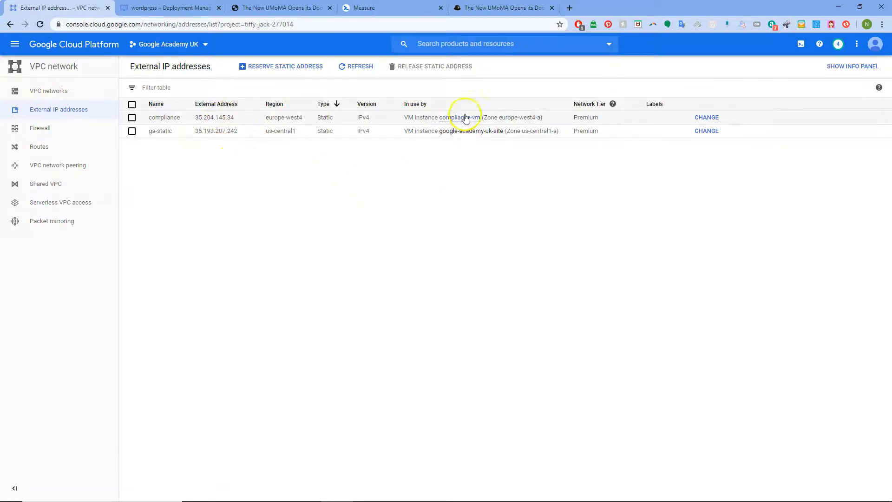
click(506, 7)
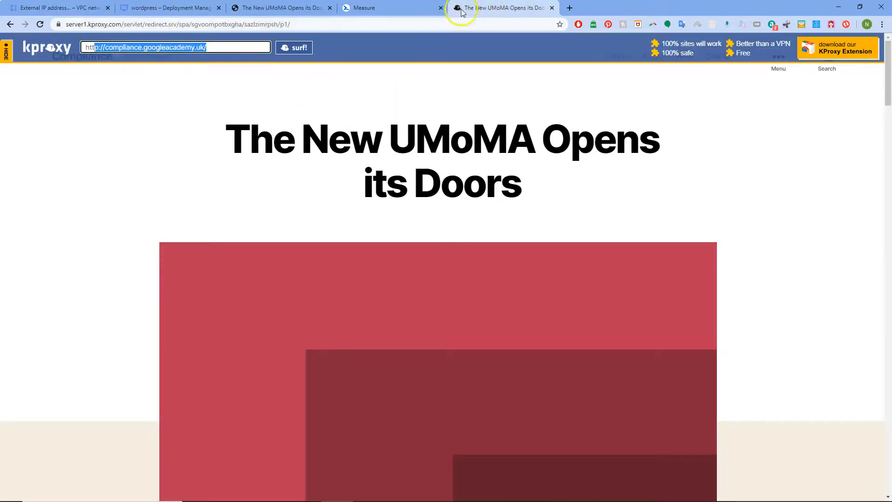
click(279, 7)
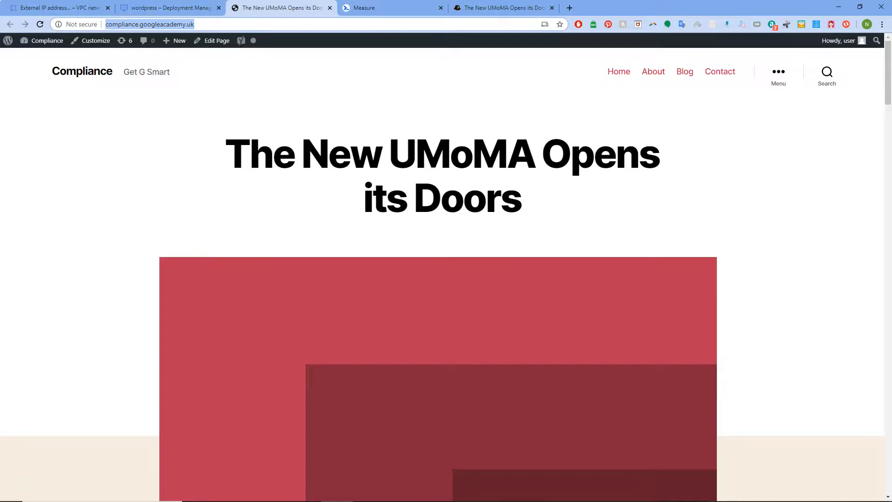
click(60, 8)
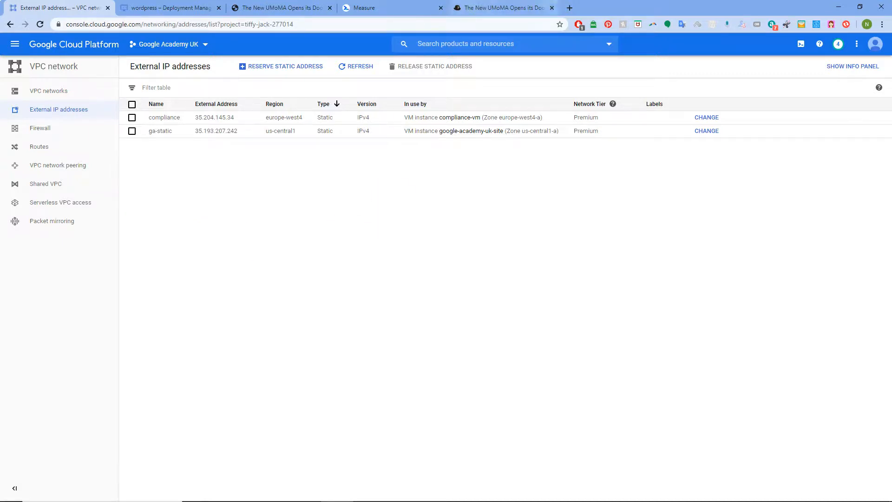
- Open namecheap.com in a new browser tab and go to the management details of the googleacademy.uk domain
click(570, 8)
text(nam)
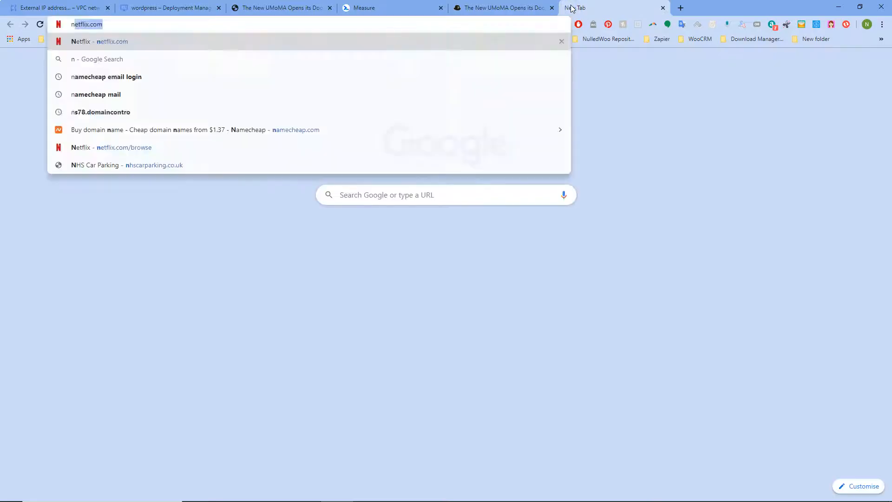
text(eche)
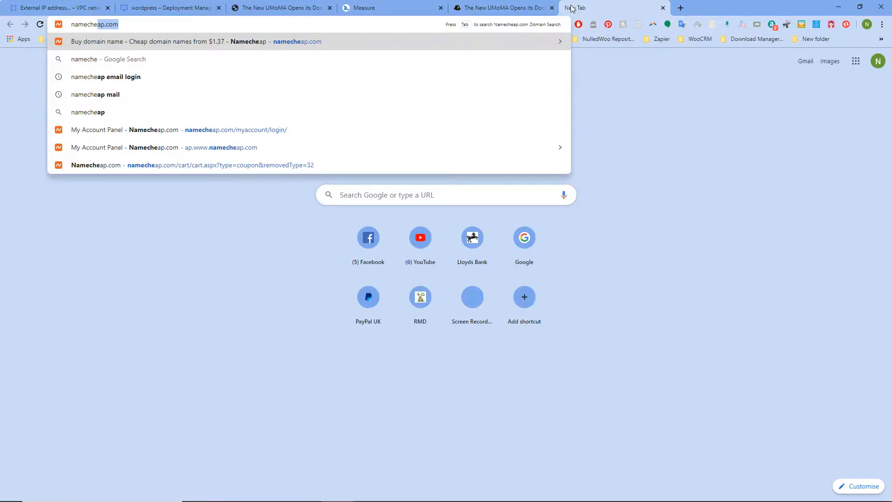
key(Return)
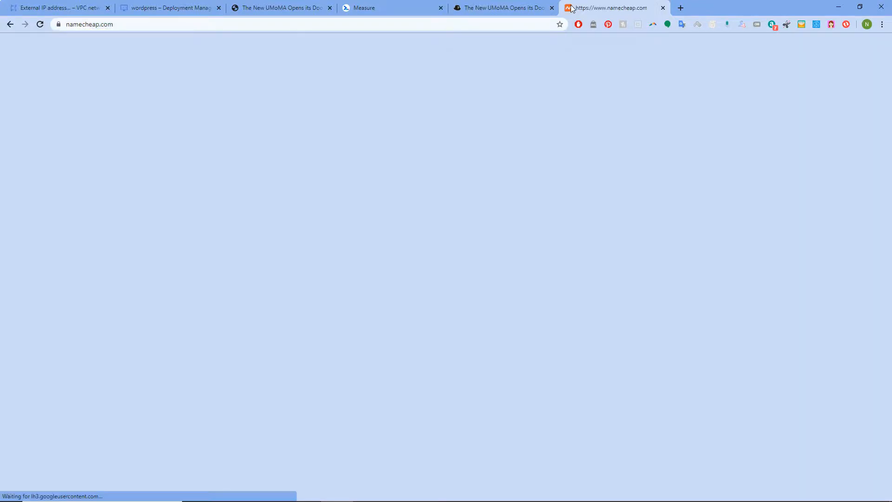
mouse_move(213, 44)
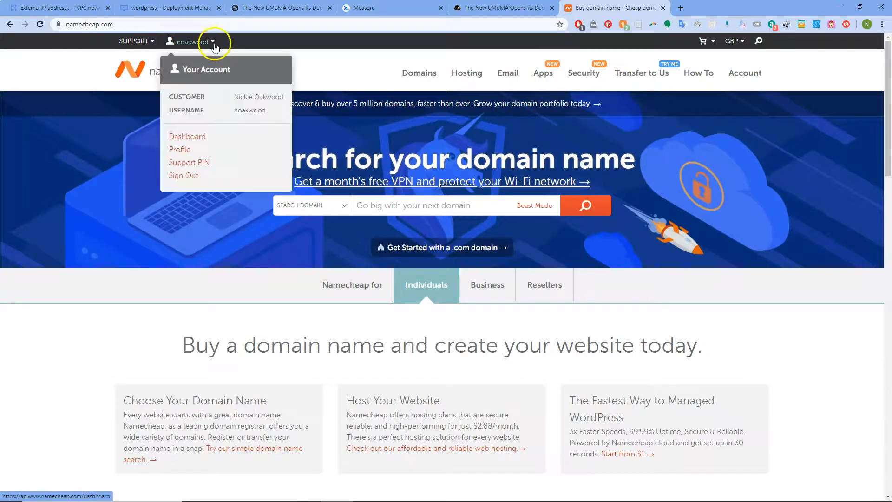
click(188, 136)
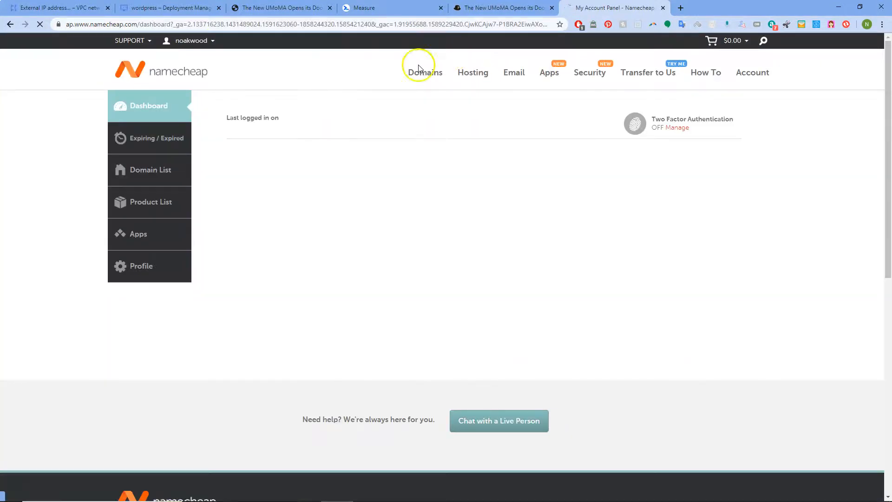
click(725, 230)
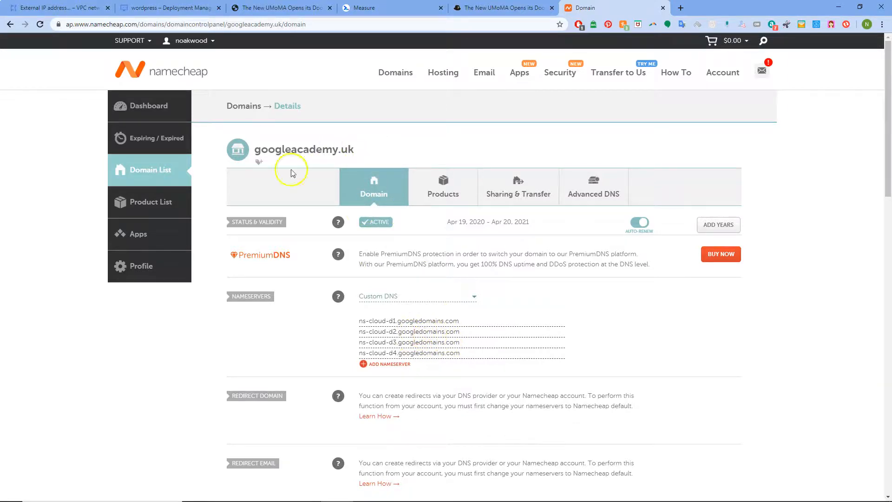
- Open the google-academy-uk zone in Google Cloud DNS and highlight the name servers in its NS record
click(42, 6)
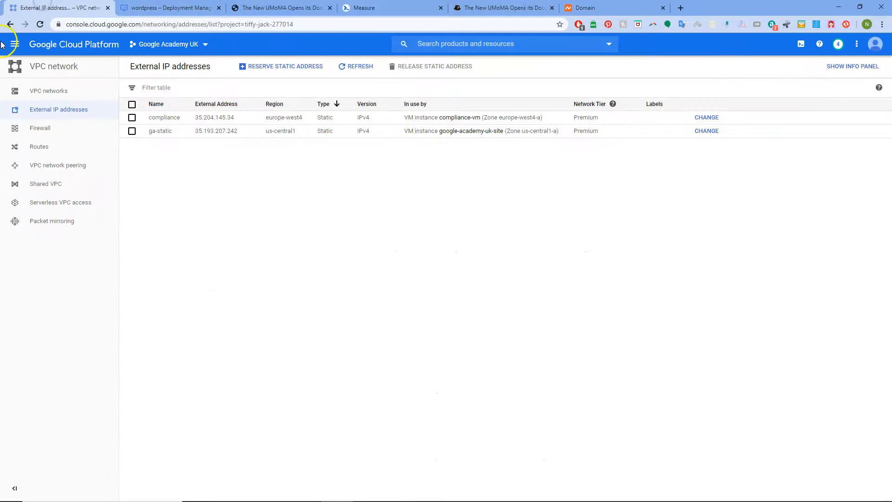
click(15, 43)
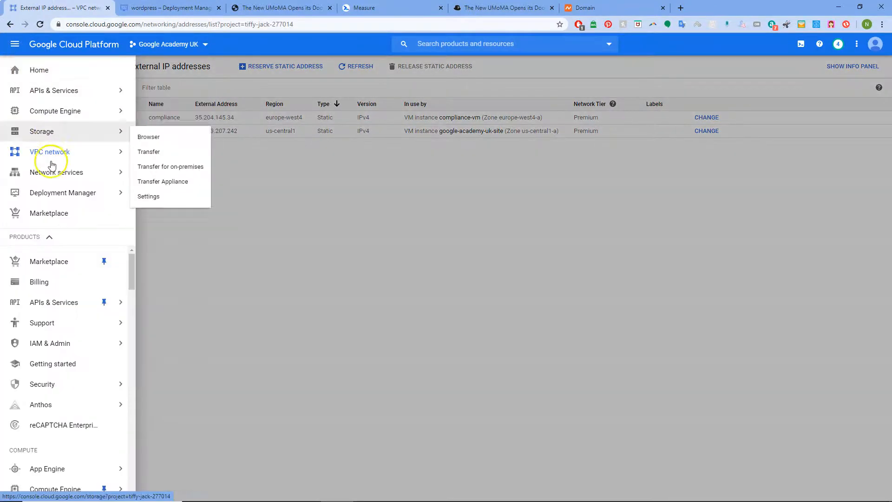
mouse_move(56, 172)
click(140, 193)
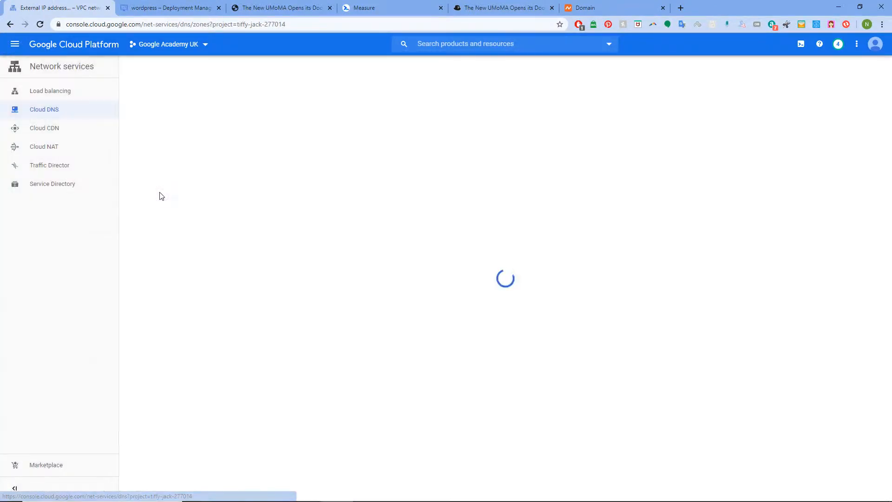
click(177, 177)
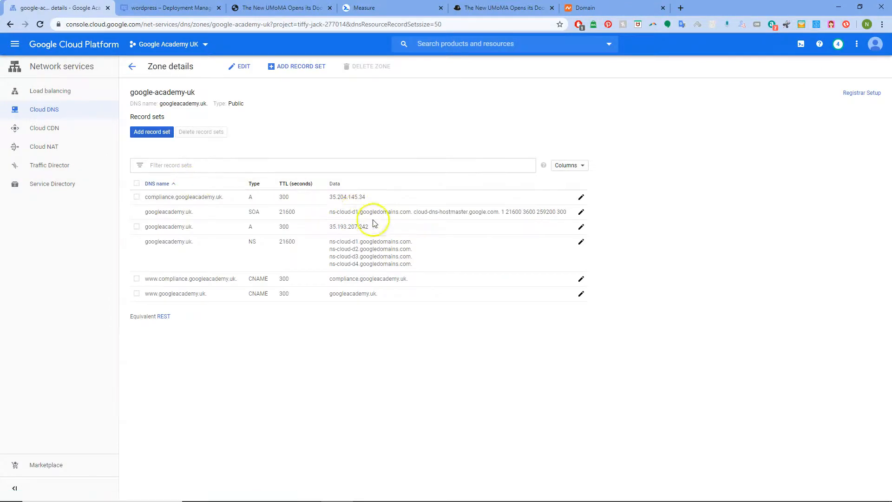
drag(354, 242, 358, 265)
- Compare googleacademy.uk's custom nameservers and the nameserver type choices in Namecheap with the Cloud DNS zone's NS record
click(599, 8)
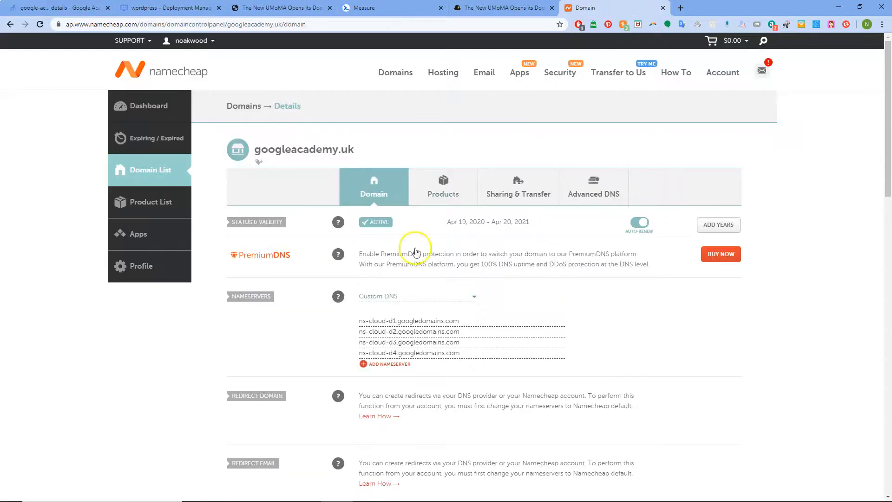
scroll(442, 323, down, 2)
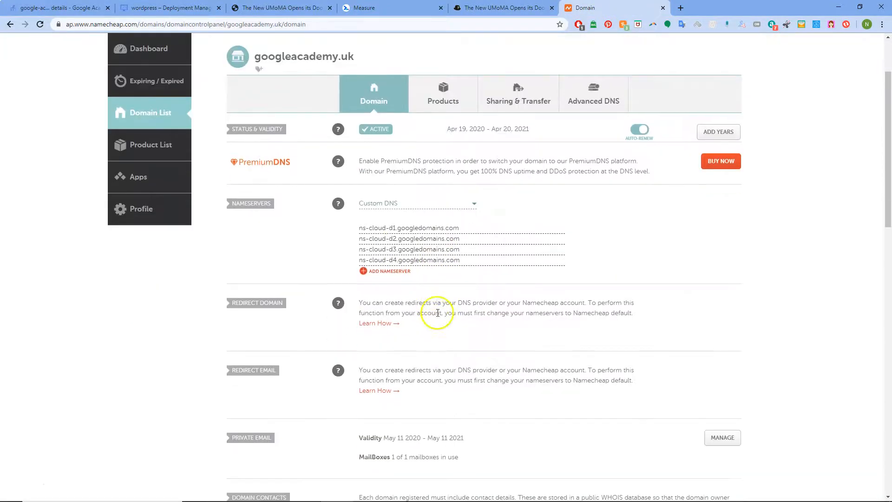
click(474, 203)
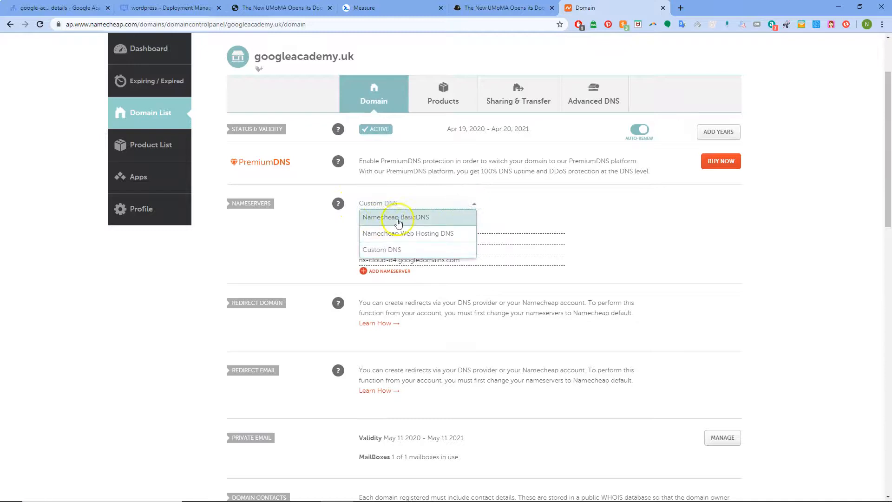
click(617, 240)
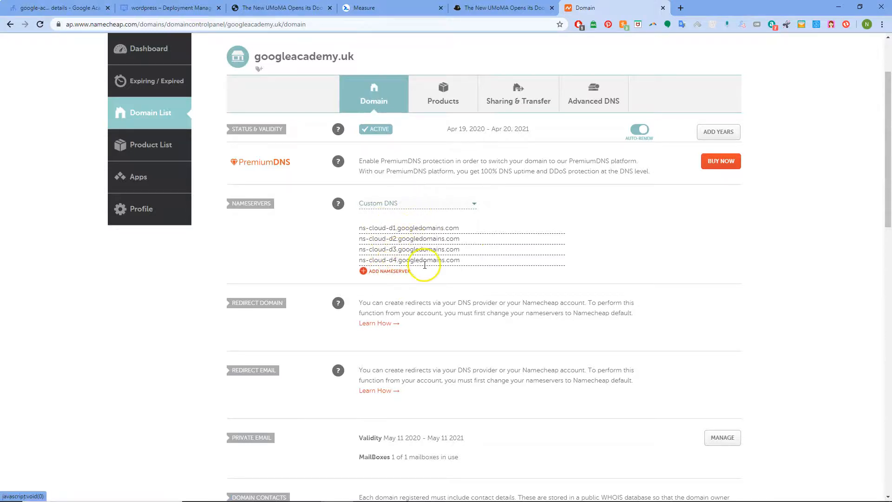
click(61, 8)
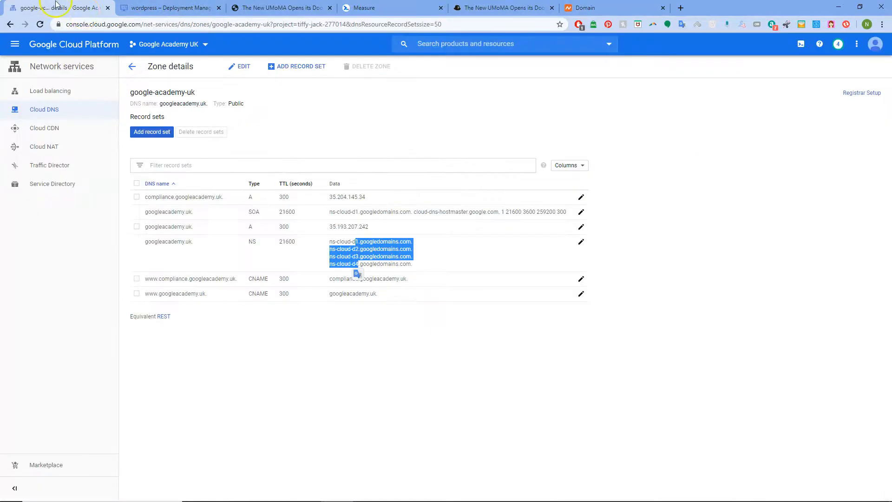
click(416, 260)
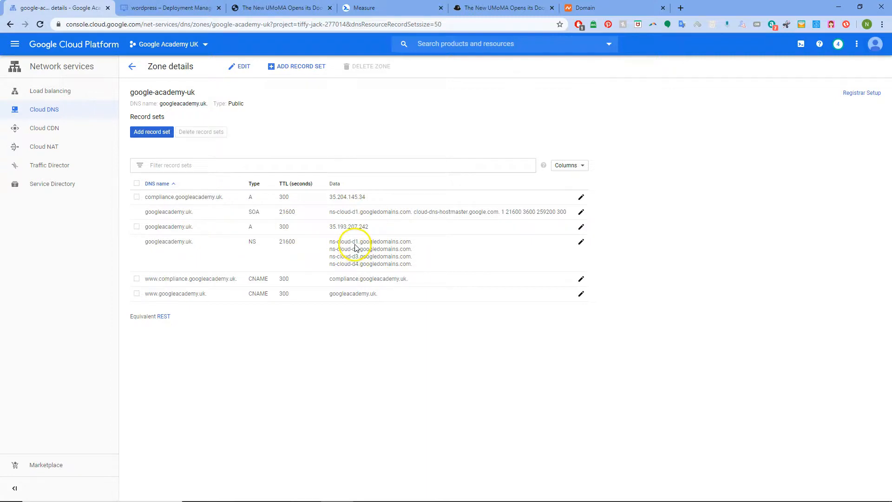
click(604, 8)
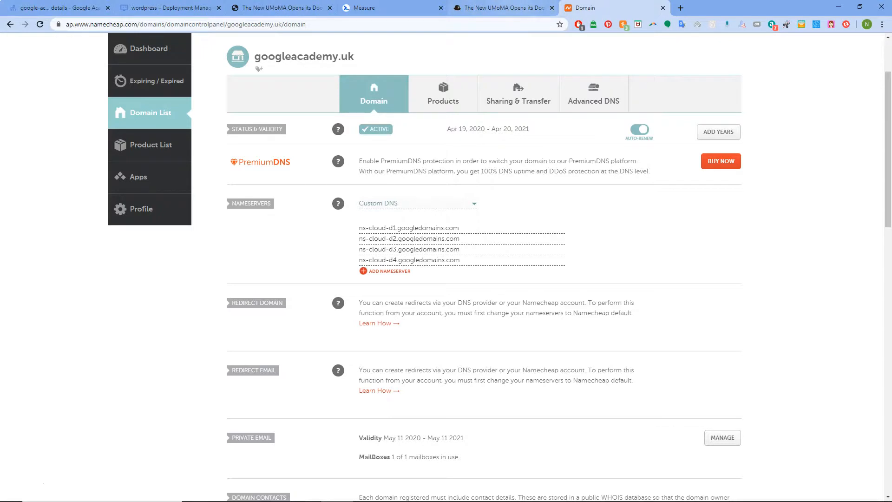
- Return to the proxied compliance page and look through the free locations in the SetupVPN extension
click(503, 8)
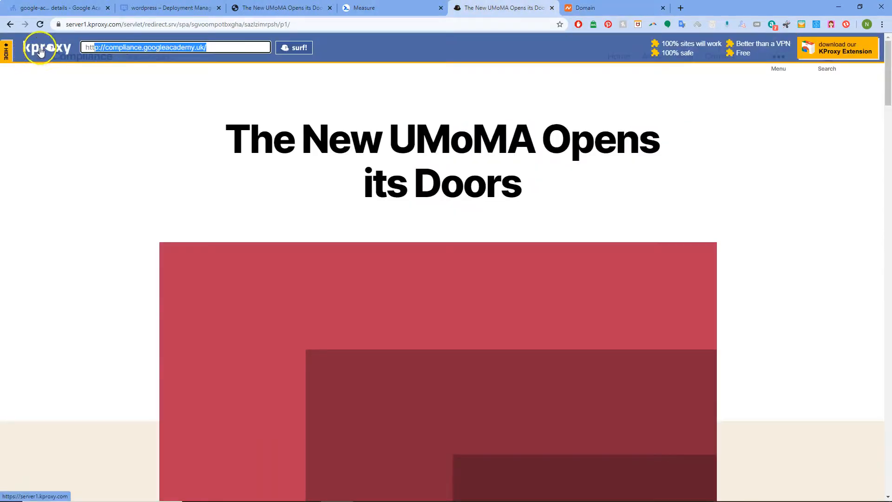
click(697, 26)
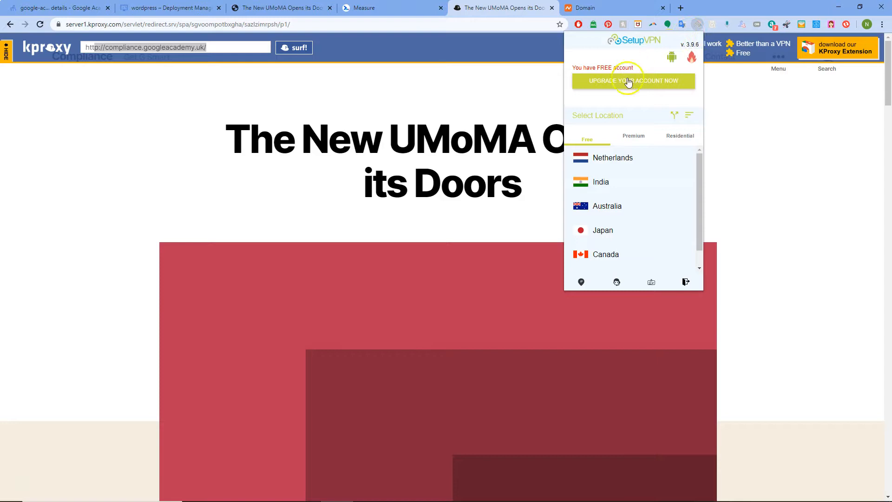
scroll(636, 173, down, 1)
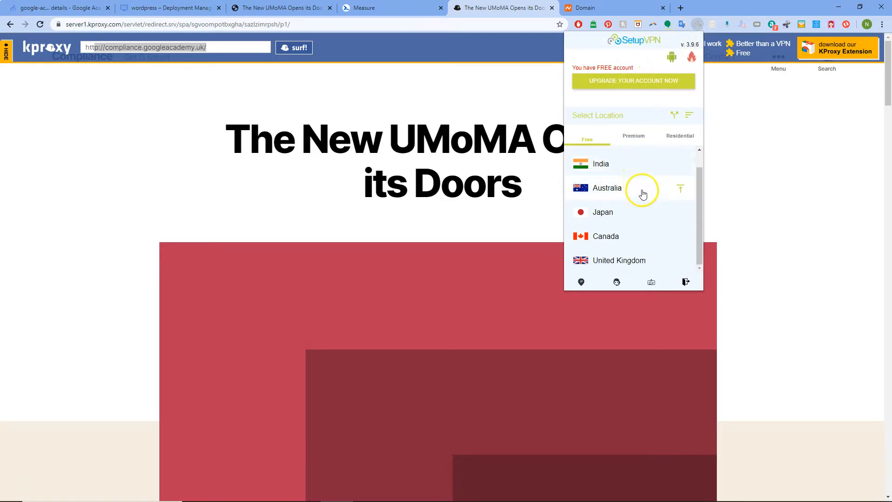
scroll(643, 194, up, 1)
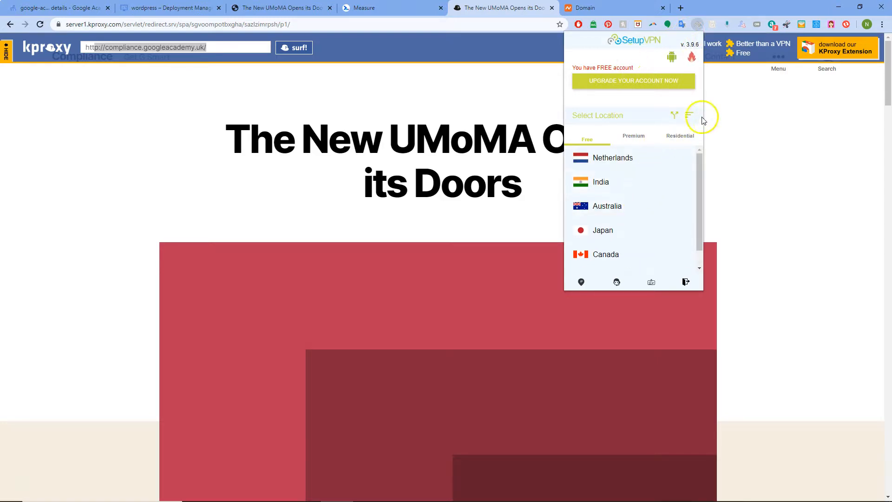
scroll(672, 168, down, 1)
scroll(671, 169, up, 1)
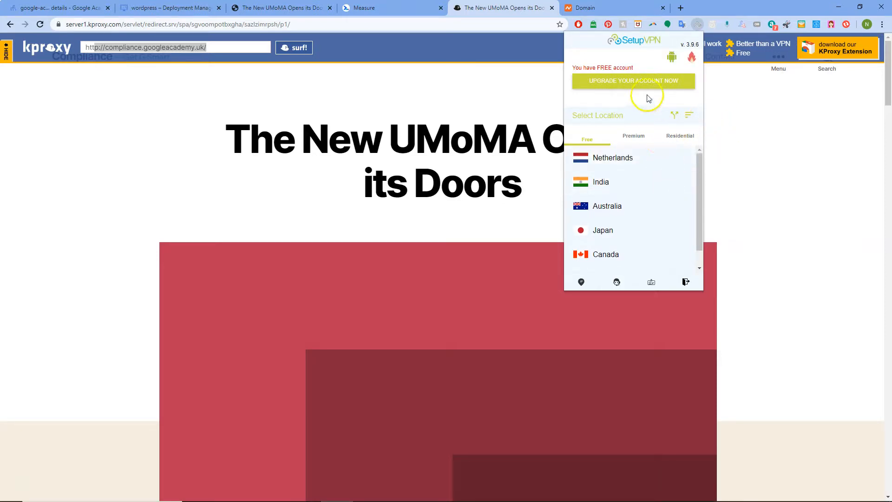
click(752, 114)
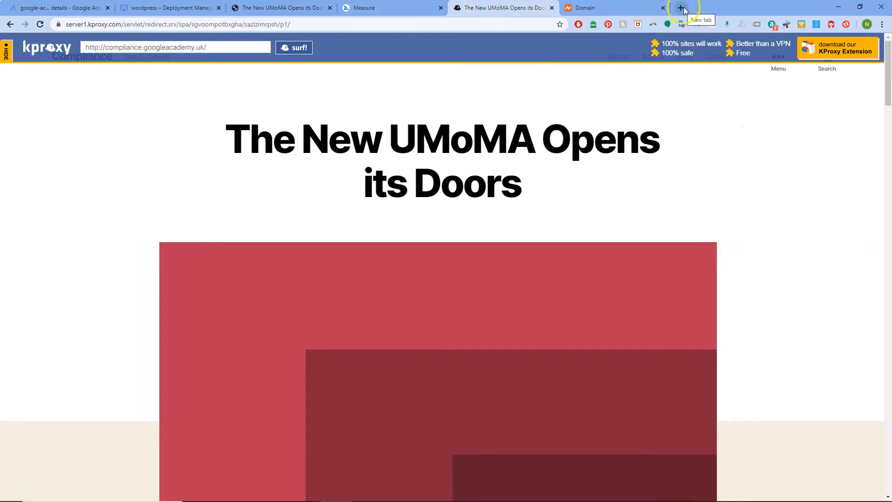
- Load compliance.googleacademy.uk in a new incognito window to check the site without the proxy, and minimize that window
click(880, 26)
click(822, 58)
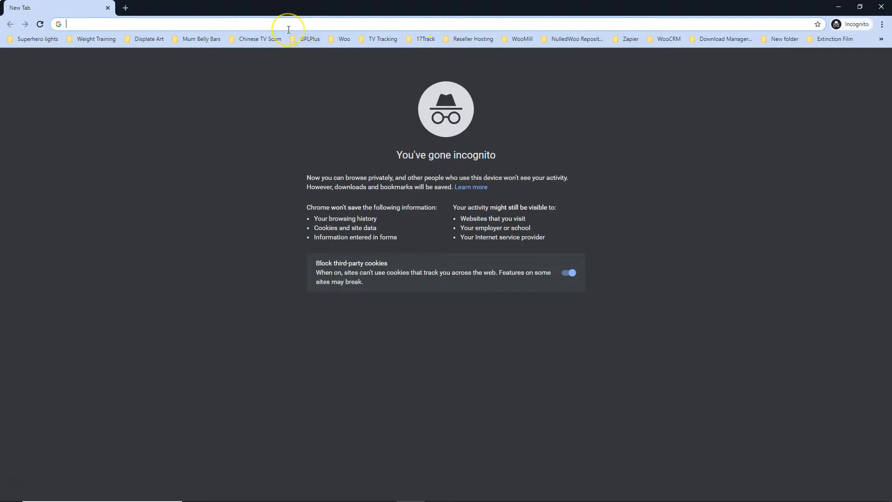
text(compli)
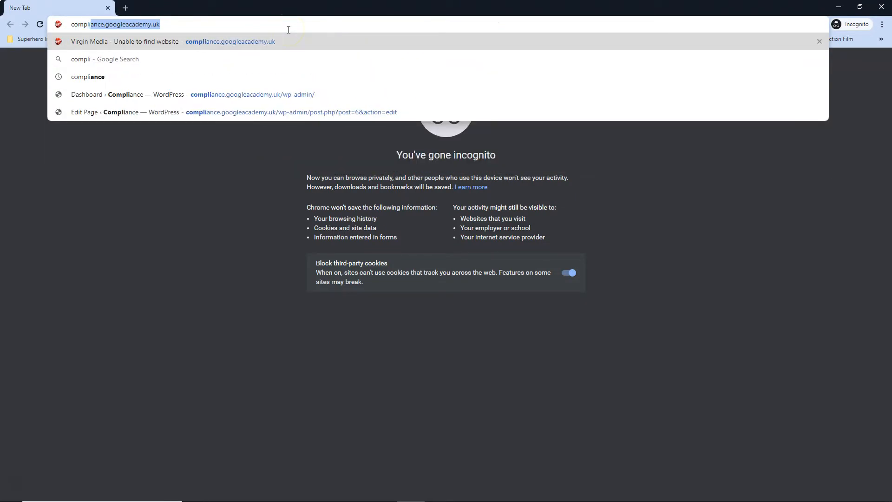
key(Return)
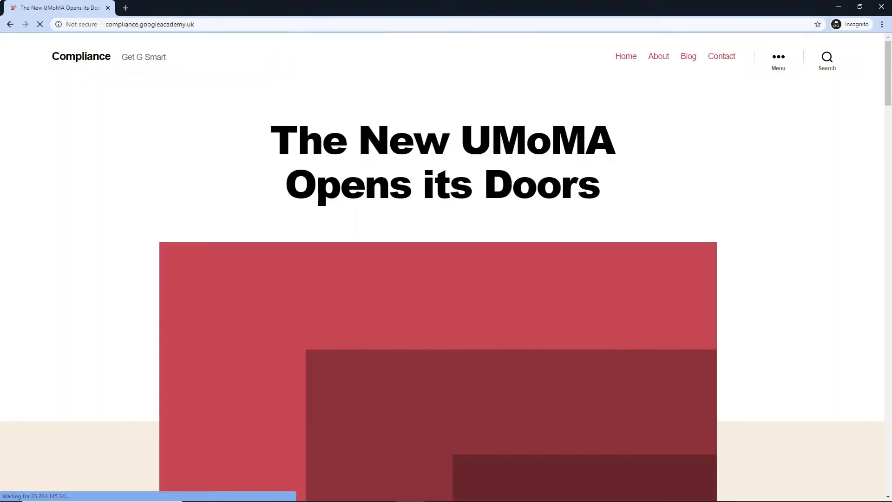
scroll(314, 167, down, 13)
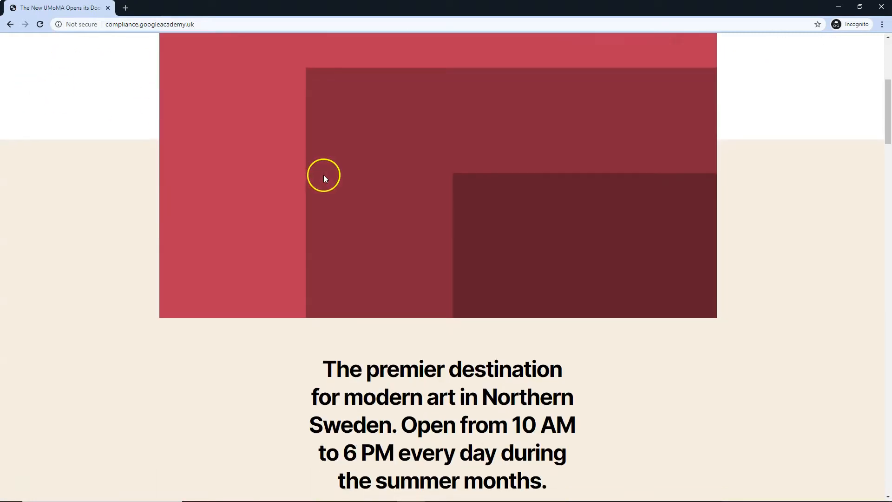
scroll(327, 179, down, 2)
scroll(330, 178, up, 15)
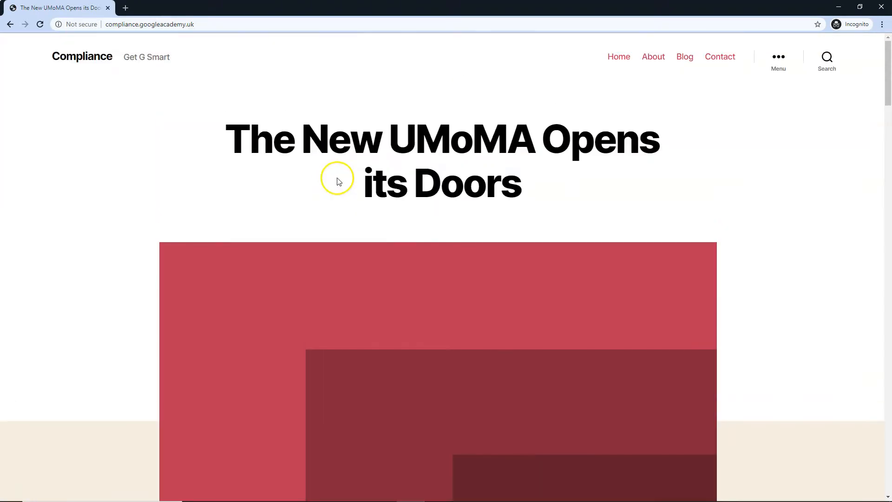
click(839, 6)
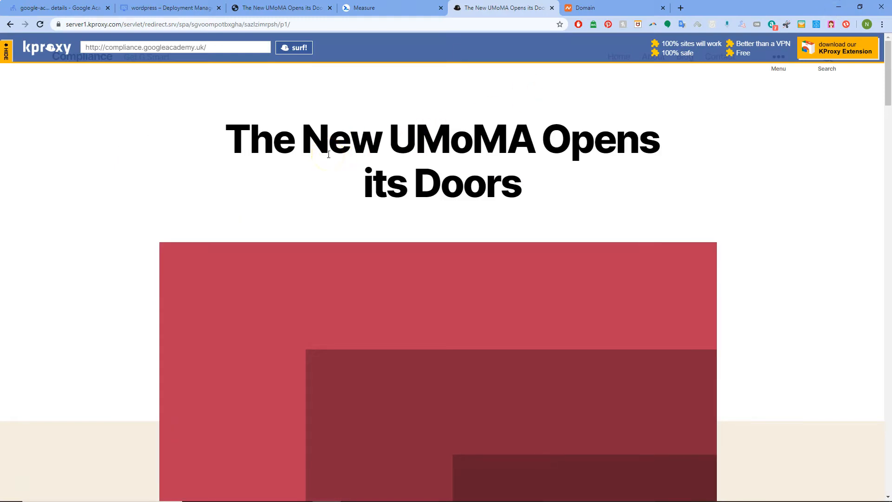
- Review the compliance A record in the google-academy-uk zone alongside the compliance WordPress deployment details, ending on the zone's record sets
click(58, 6)
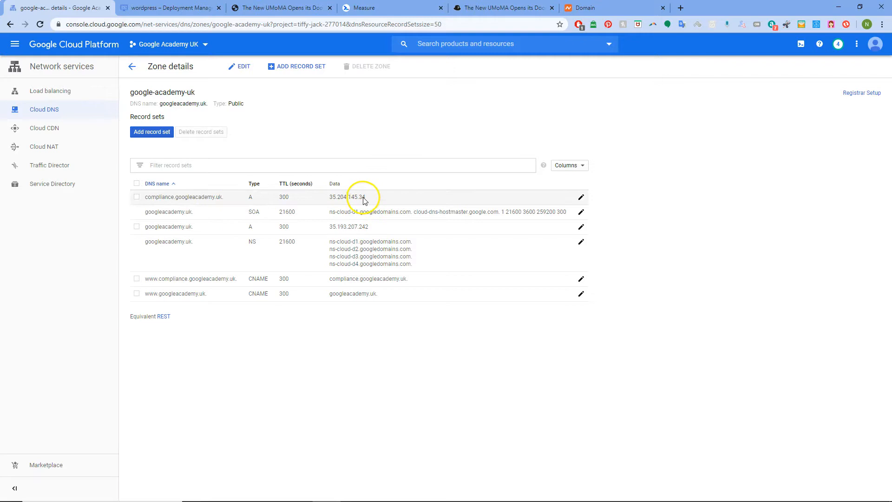
click(167, 8)
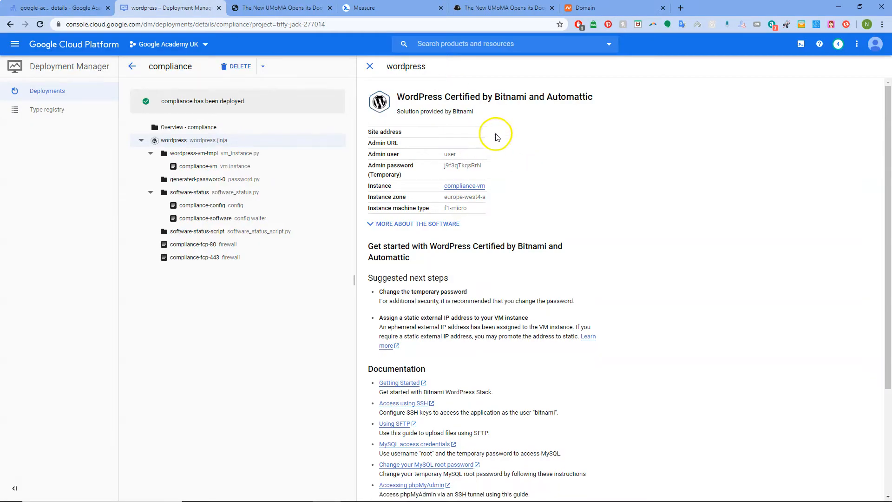
click(60, 8)
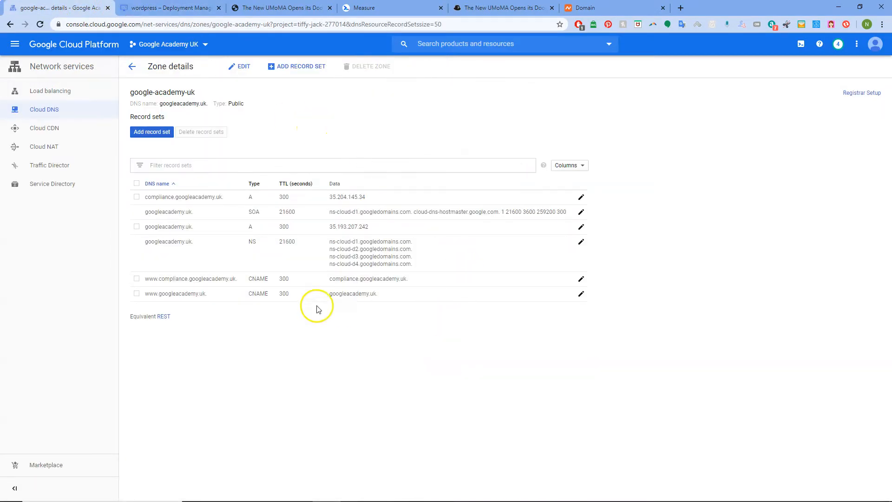